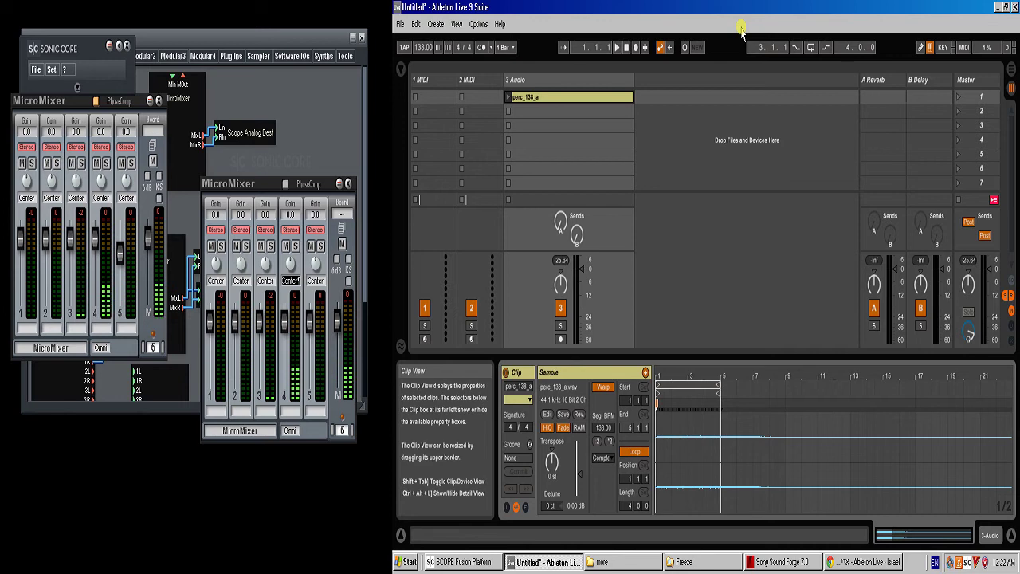
Select the perc_138_a clip on 3 Audio and show its sample details.
left_click(603, 79)
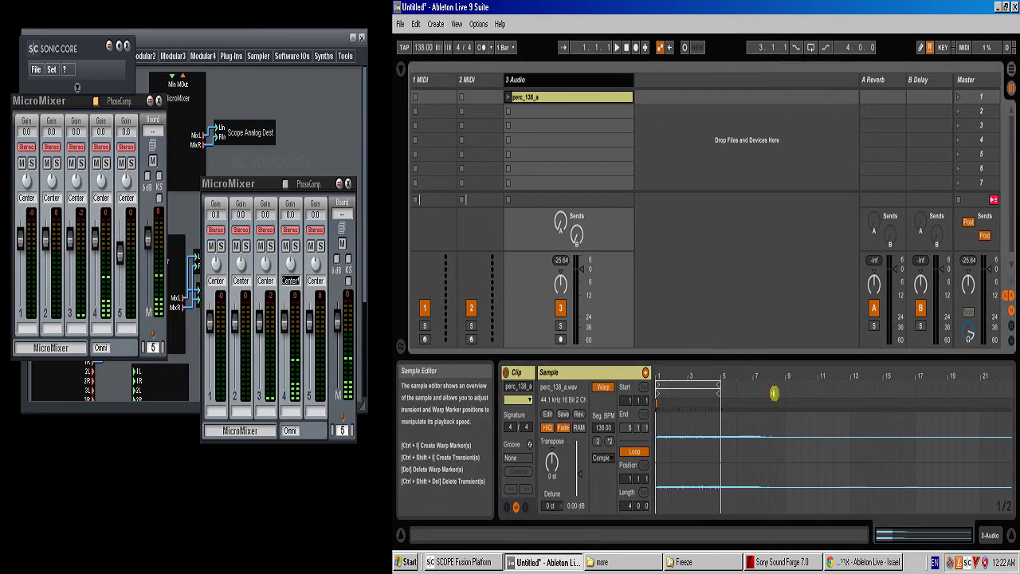
left_click(559, 98)
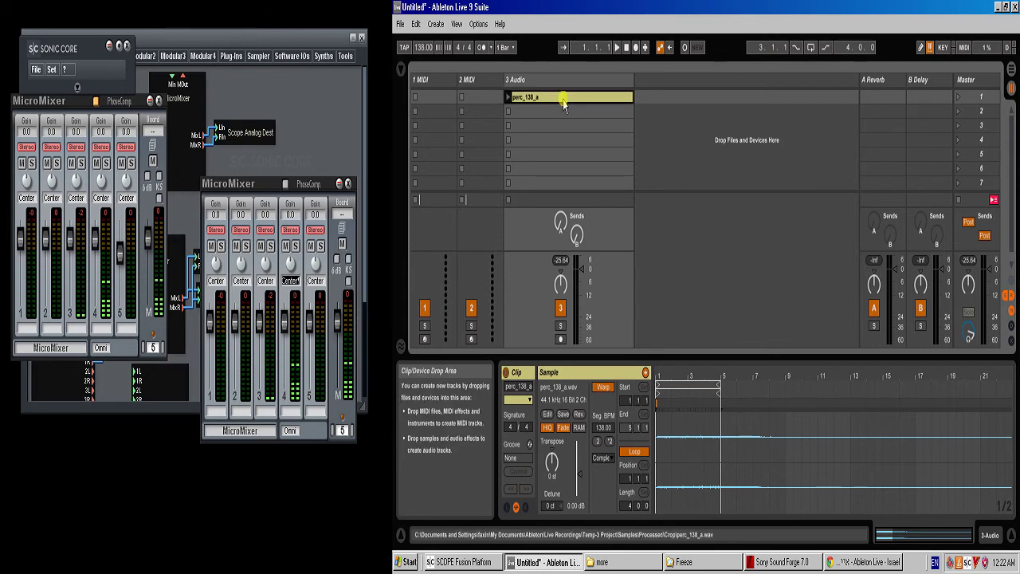
double_click(563, 104)
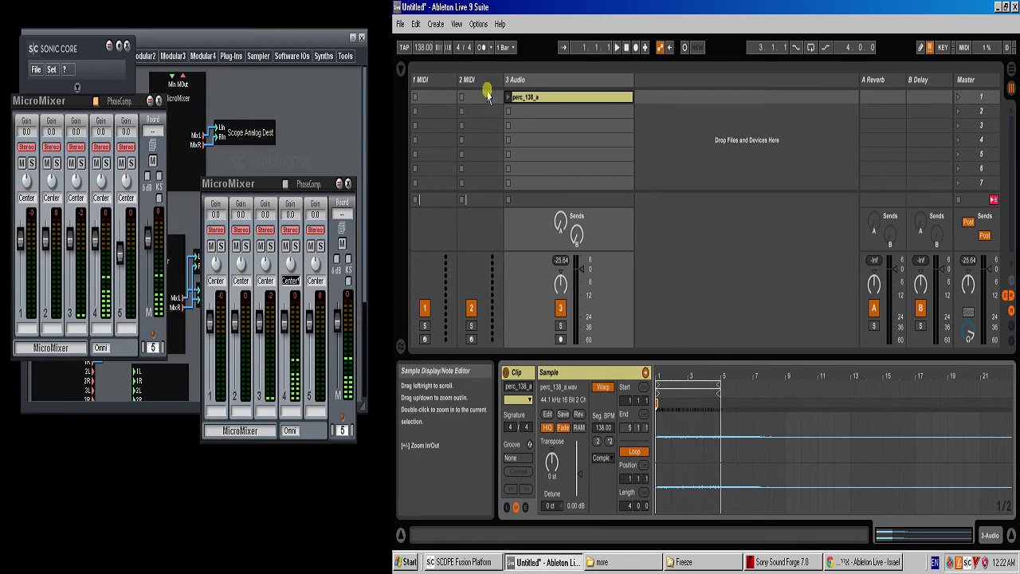
left_click(701, 422)
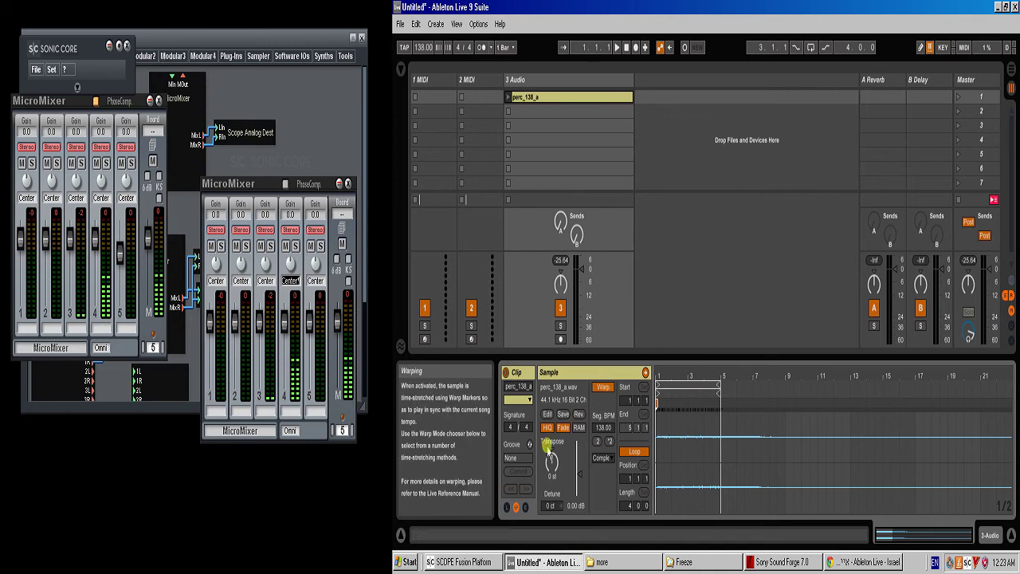
Check Sound Forge, then return to Ableton Live's Options menu.
left_click(478, 23)
left_click(762, 562)
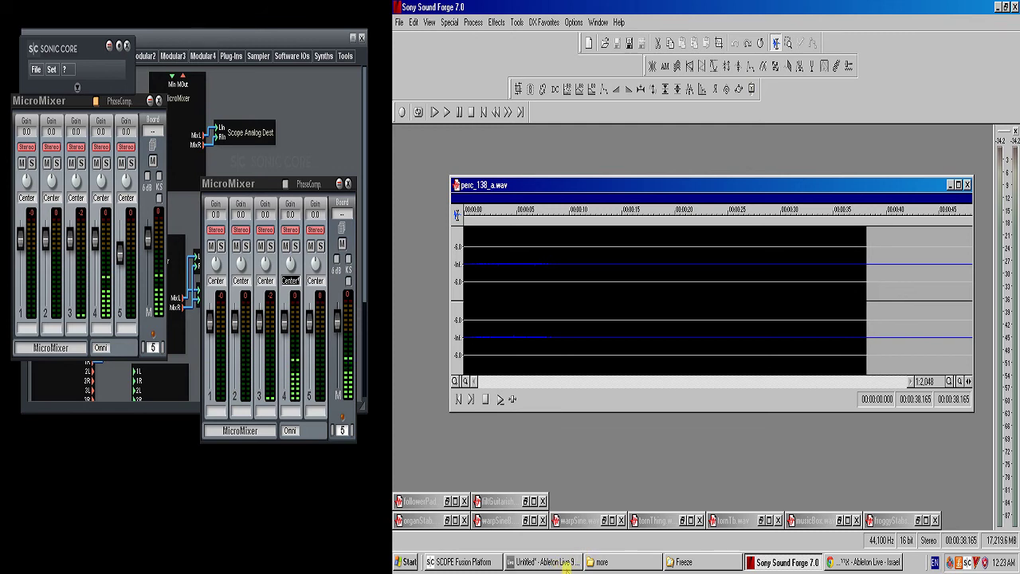
left_click(566, 563)
left_click(478, 24)
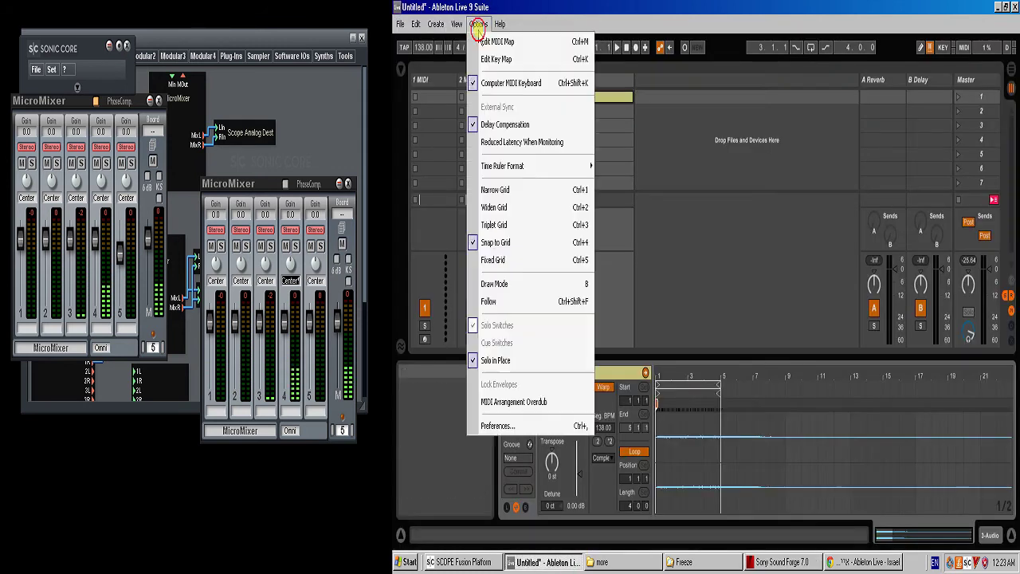
In Preferences, pick forge70 as the external Sample Editor and close Preferences.
left_click(527, 427)
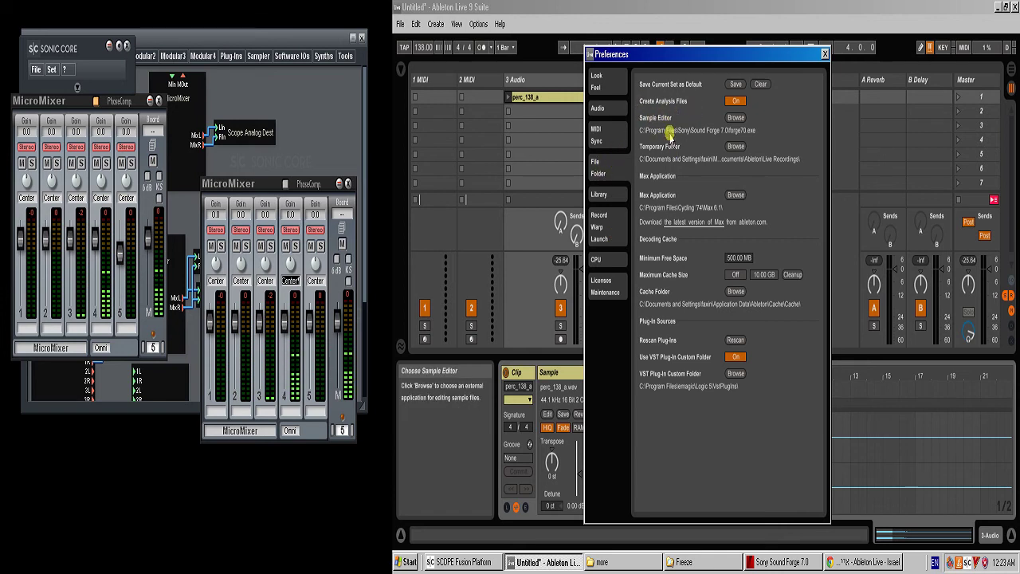
left_click(735, 118)
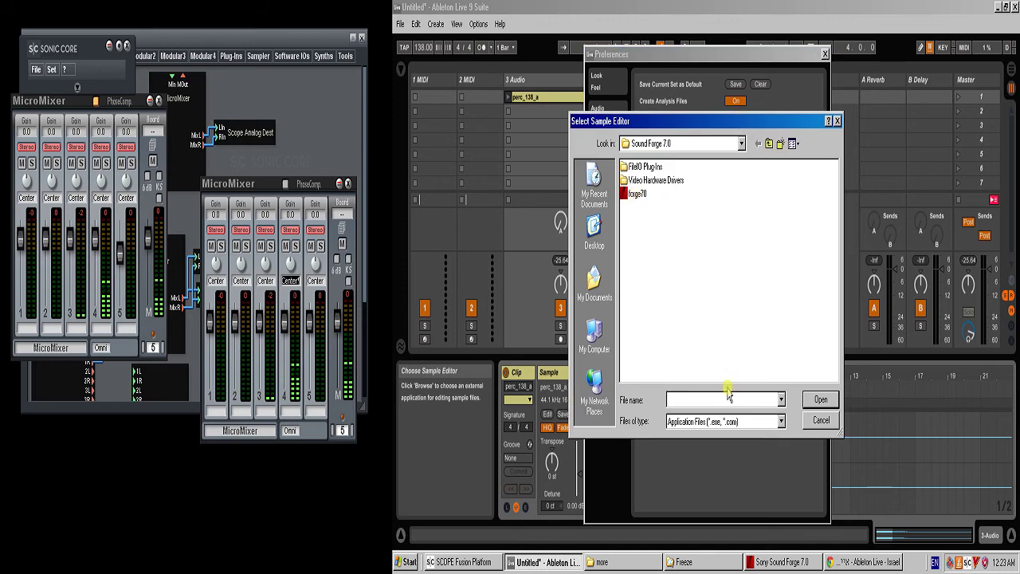
left_click(637, 198)
left_click(821, 399)
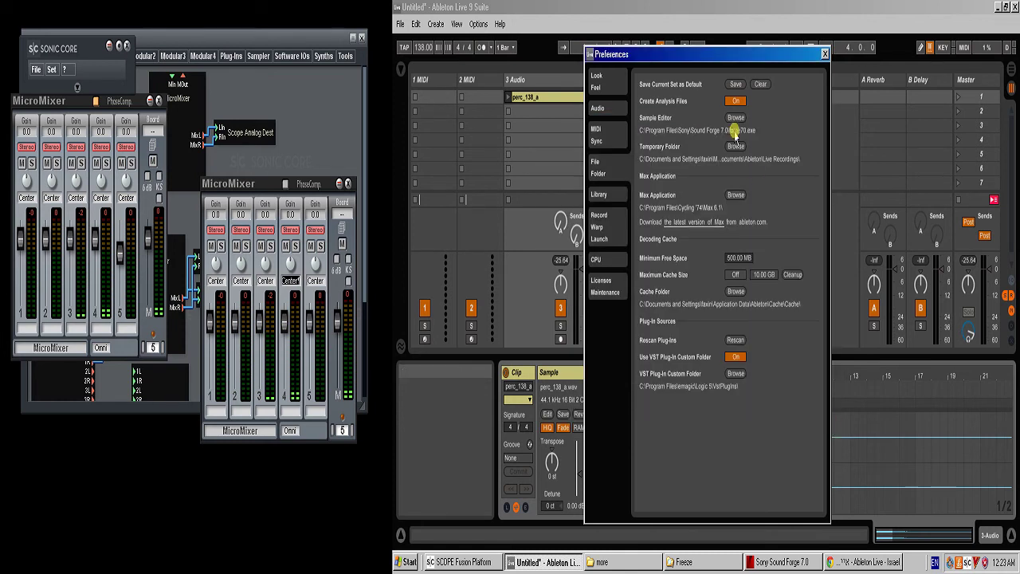
left_click(825, 54)
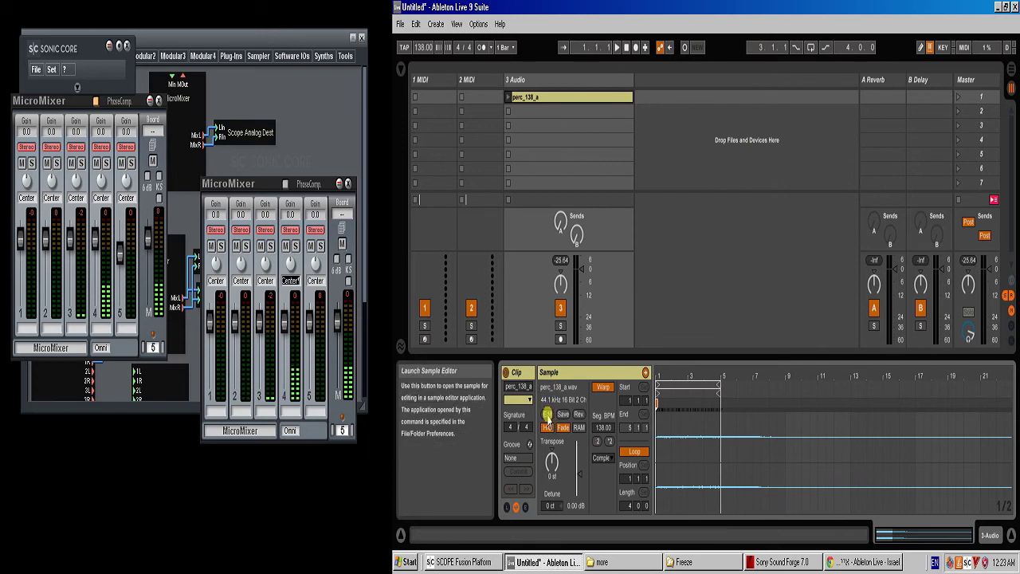
Close the already-open perc_138_a.wav in Sound Forge and return to Ableton Live.
right_click(797, 563)
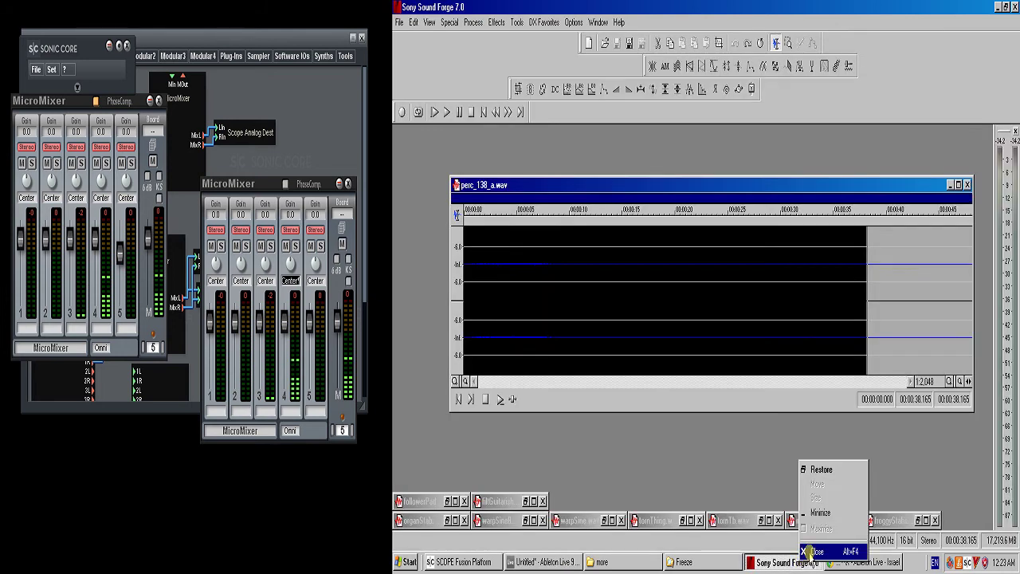
left_click(764, 471)
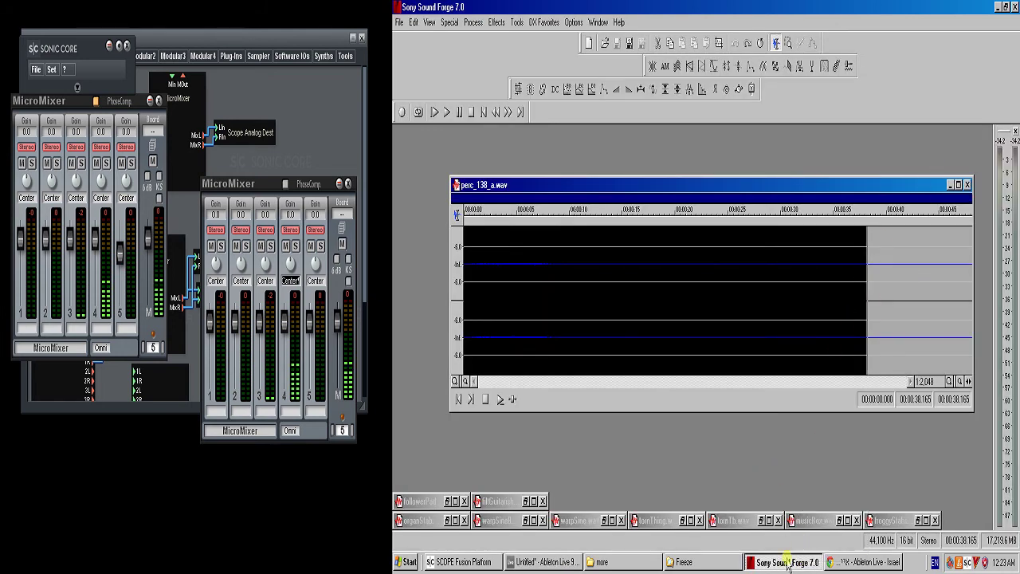
left_click(557, 563)
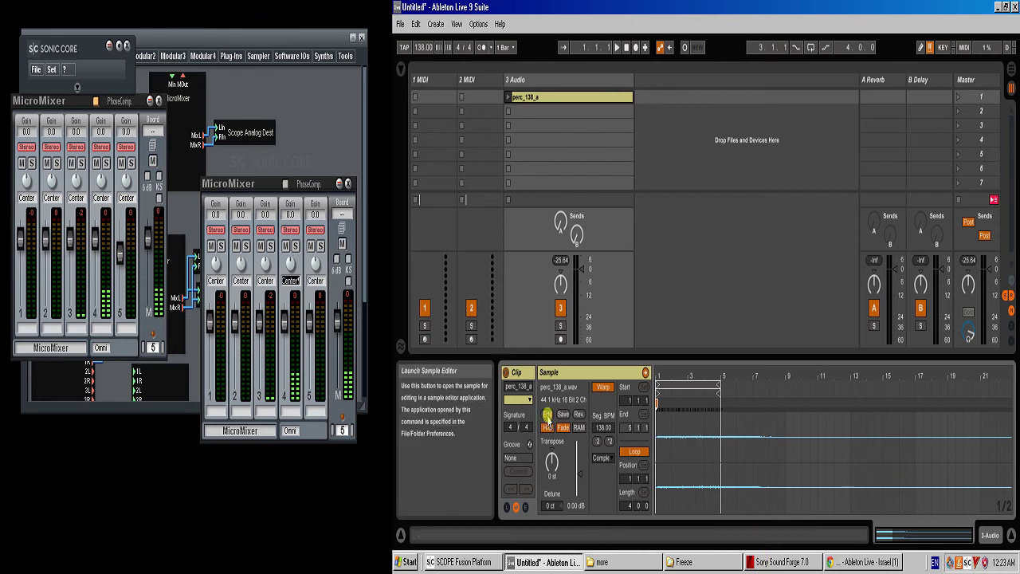
left_click(547, 414)
left_click(754, 234)
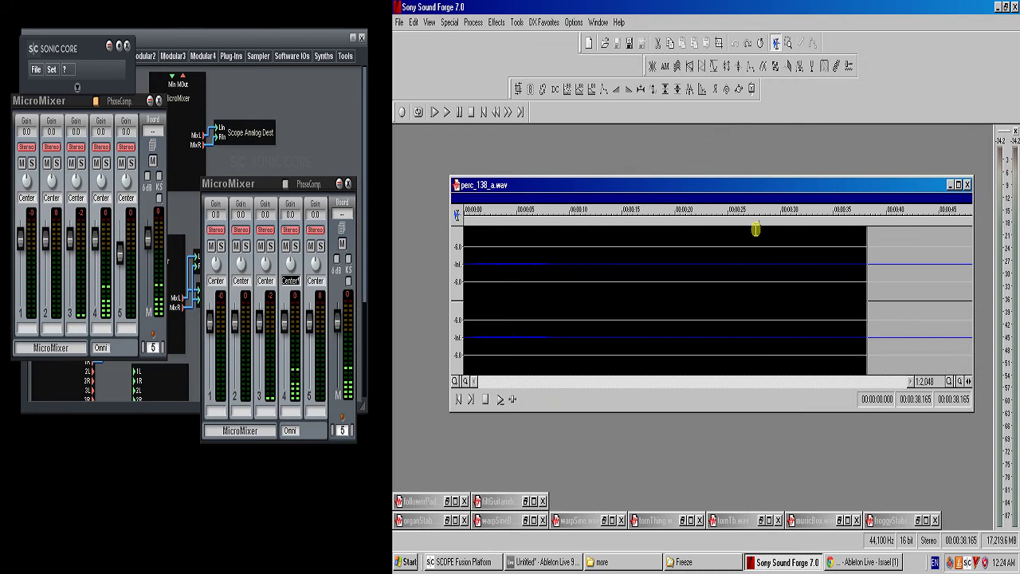
left_click(967, 184)
left_click(576, 560)
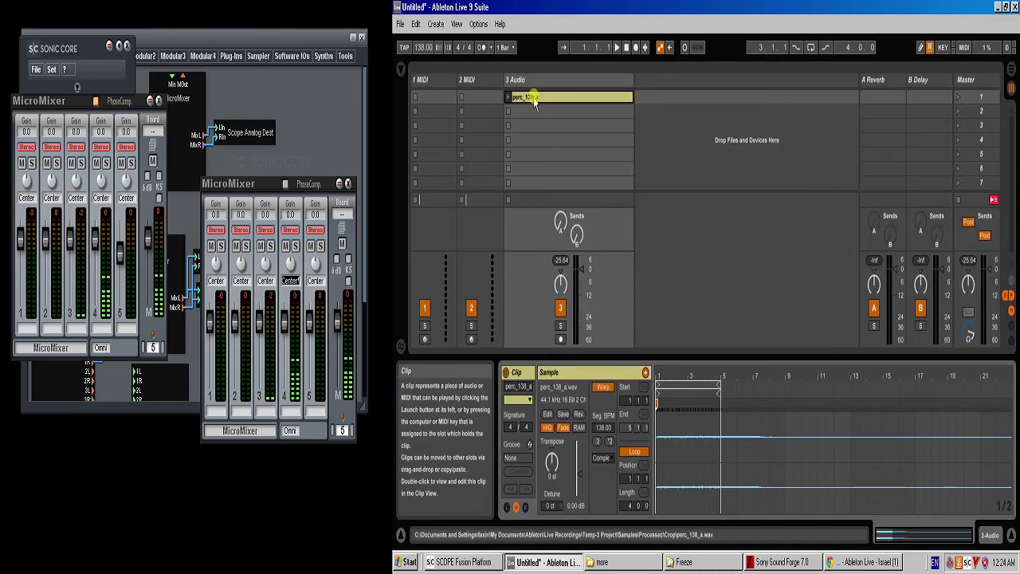
Play and stop the perc_138_a clip, then send its sample to Sound Forge.
left_click(508, 96)
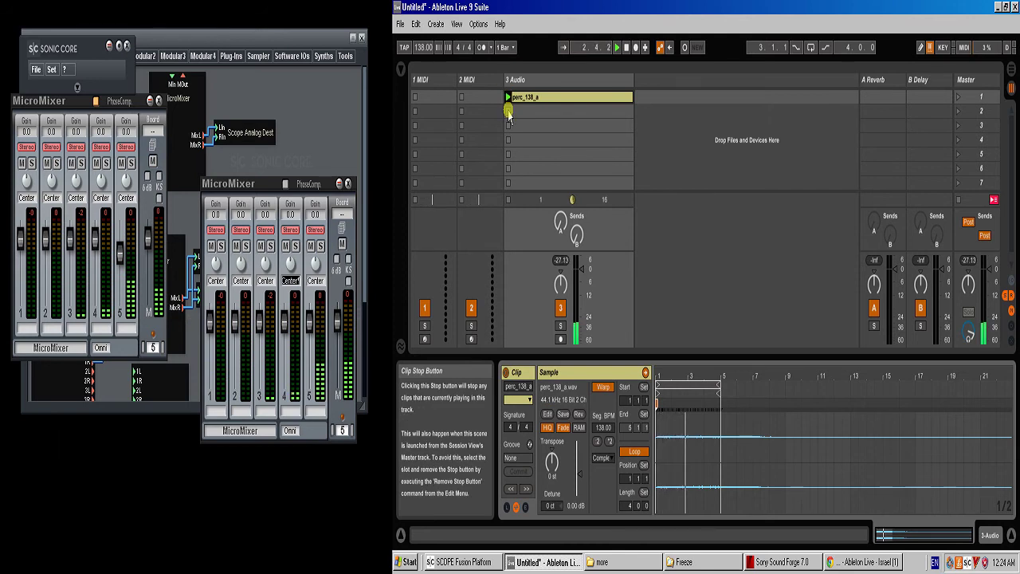
left_click(508, 111)
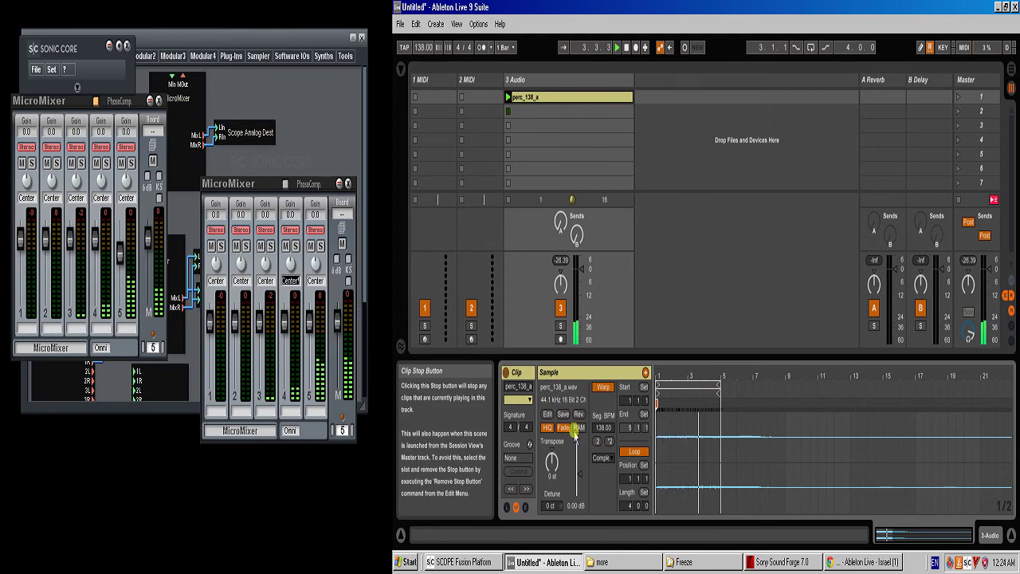
left_click(547, 414)
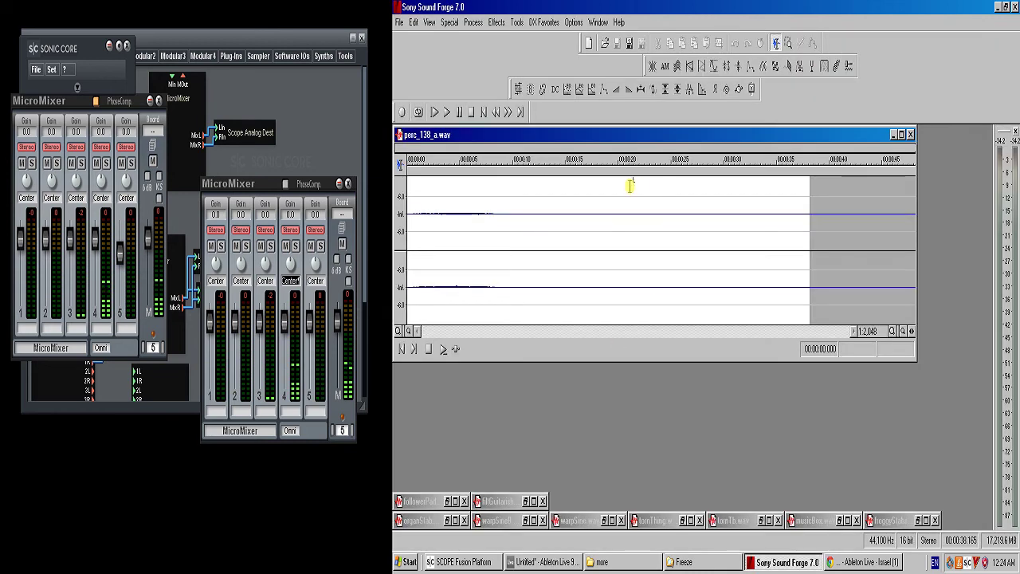
Zoom the perc_138_a.wav waveform taller four times and reposition its window.
left_click(469, 266)
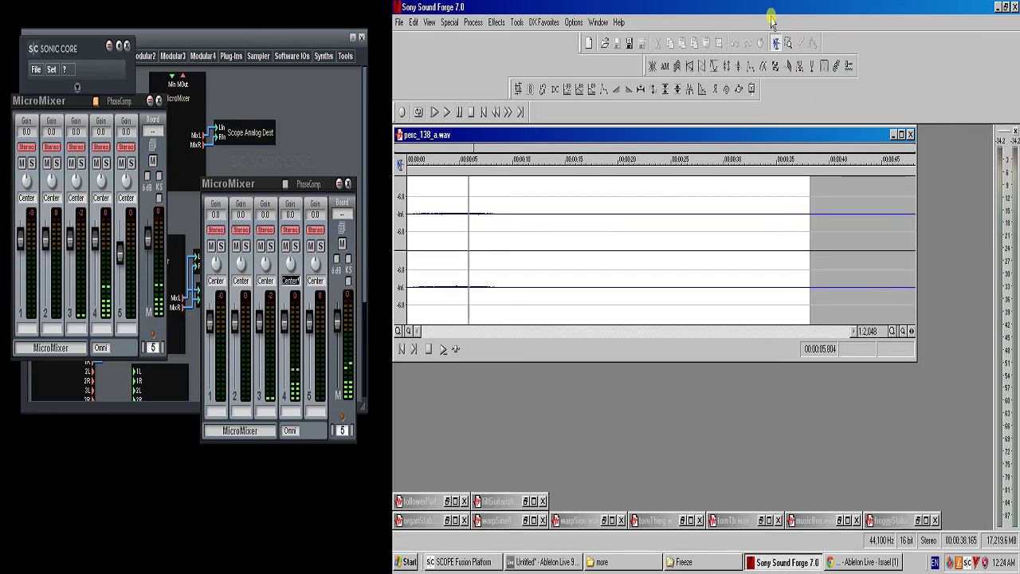
left_click(397, 330)
left_click(397, 330)
left_click(397, 330)
left_click(398, 331)
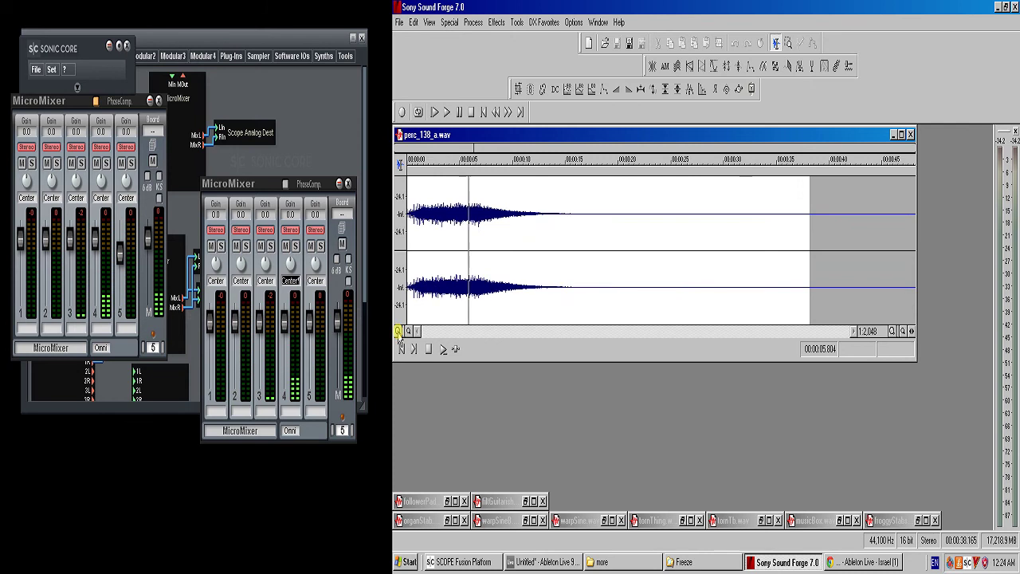
left_click_drag(471, 132, 626, 181)
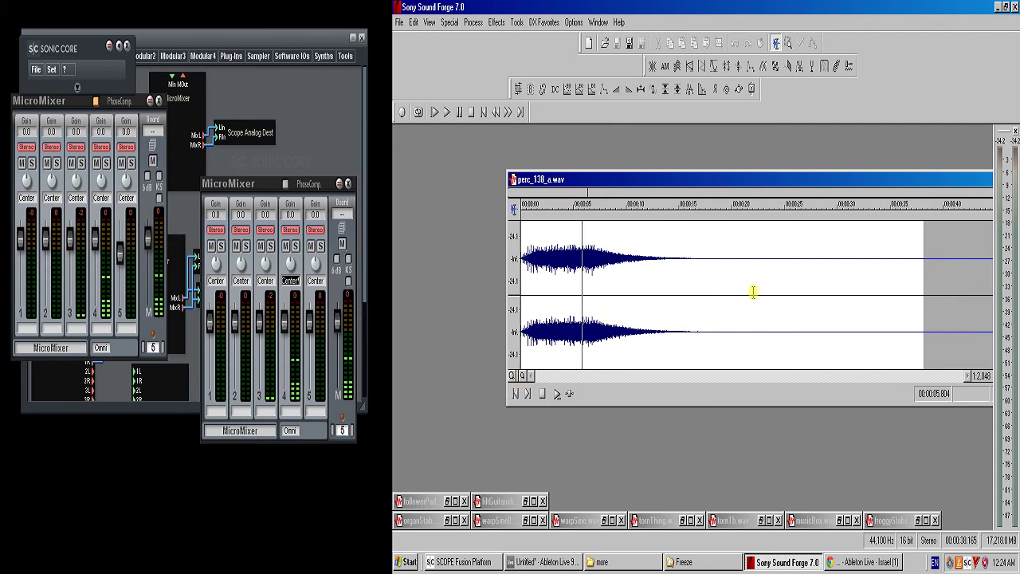
Select the whole waveform and bring up the Process > Fade choices.
double_click(899, 278)
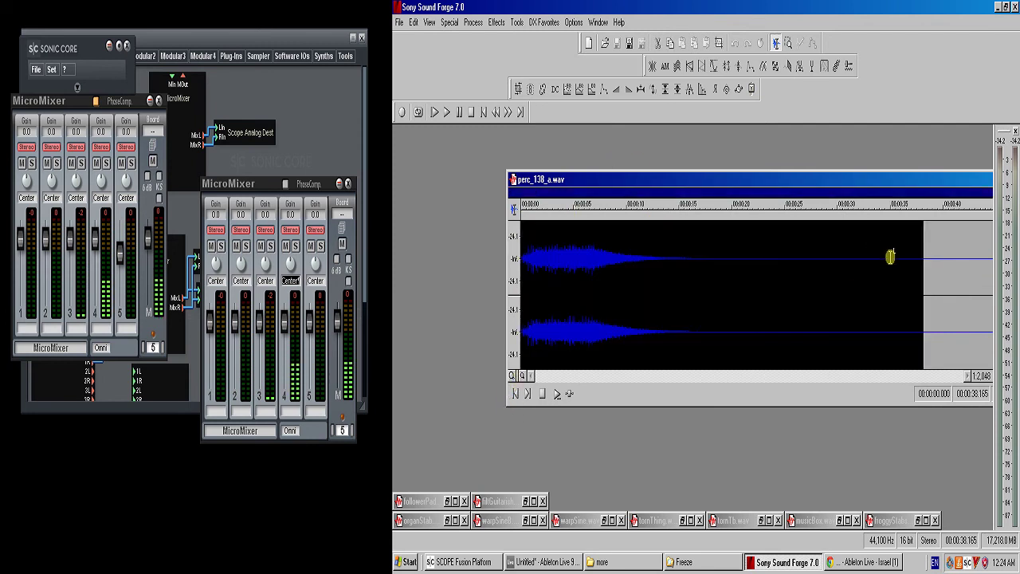
left_click(473, 22)
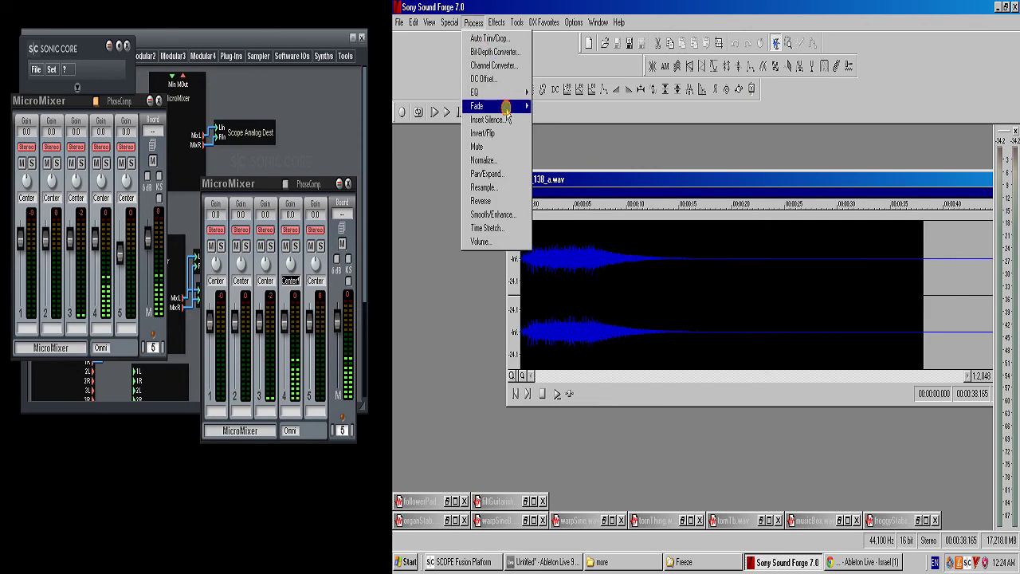
mouse_move(514, 106)
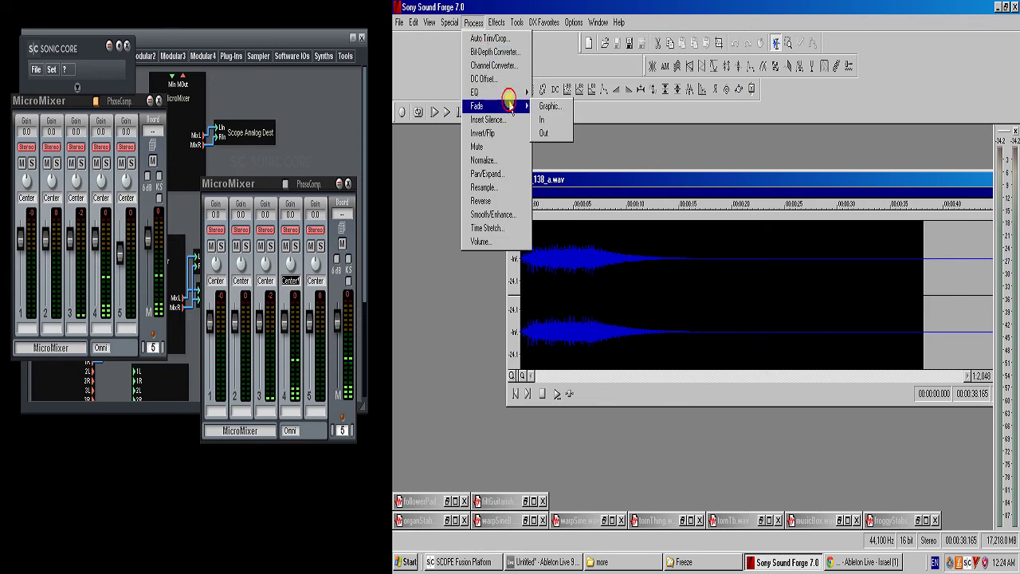
Shape a Graphic Fade envelope: start near 15%, peak around 75%, midpoint 50%, tail 41%.
left_click(567, 106)
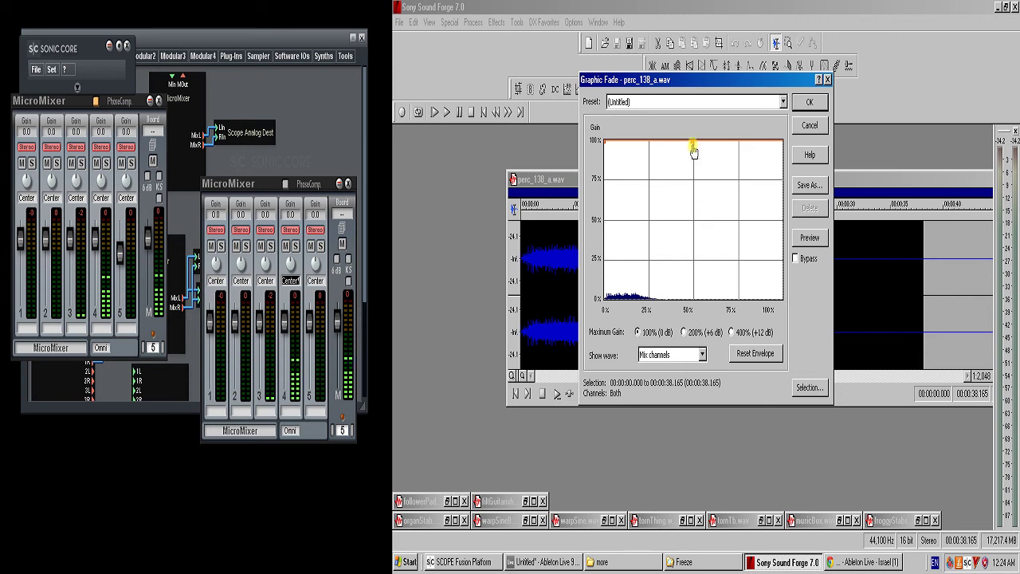
left_click_drag(693, 145, 692, 219)
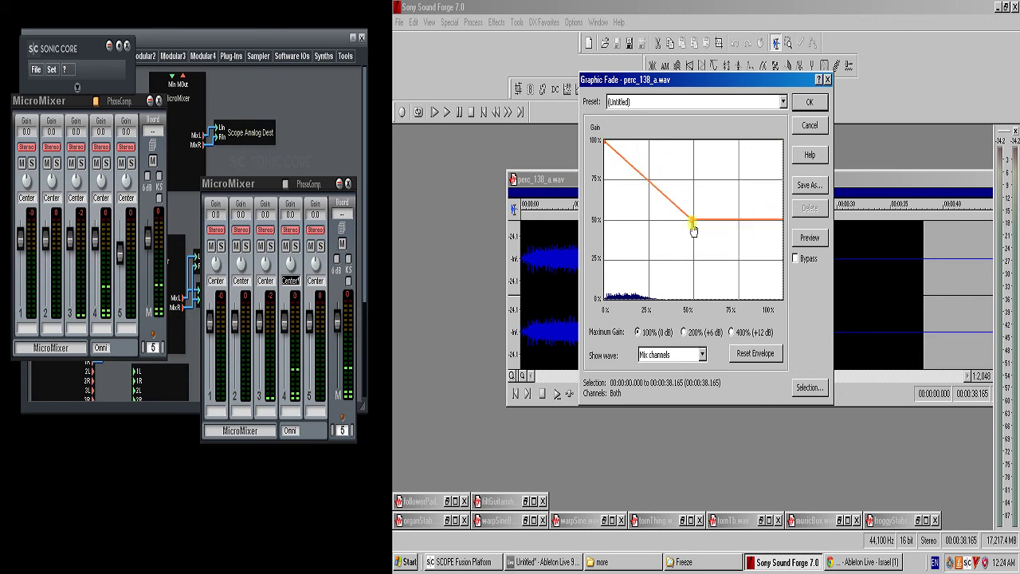
left_click(651, 183)
left_click_drag(606, 141, 605, 275)
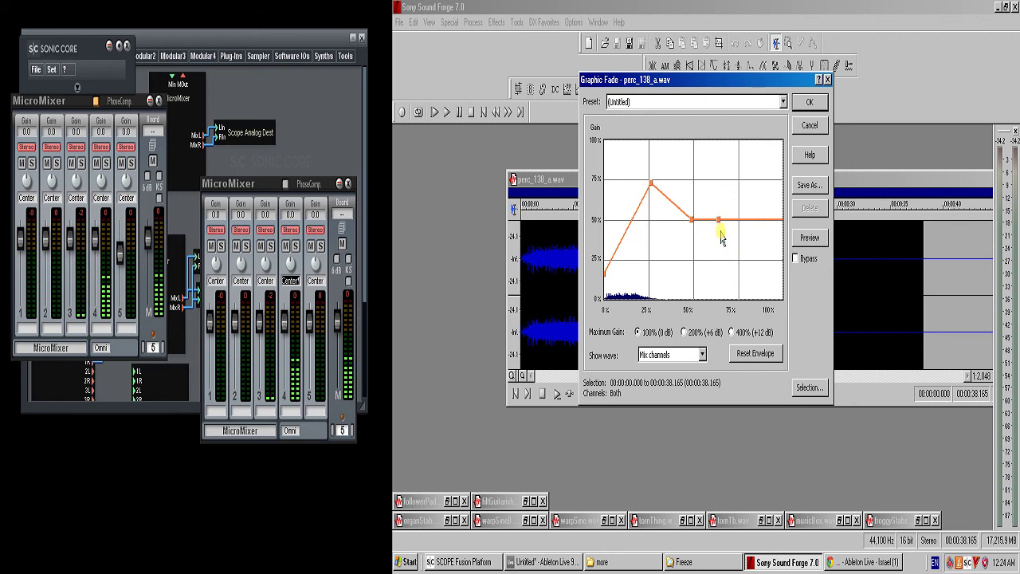
left_click_drag(718, 229, 739, 226)
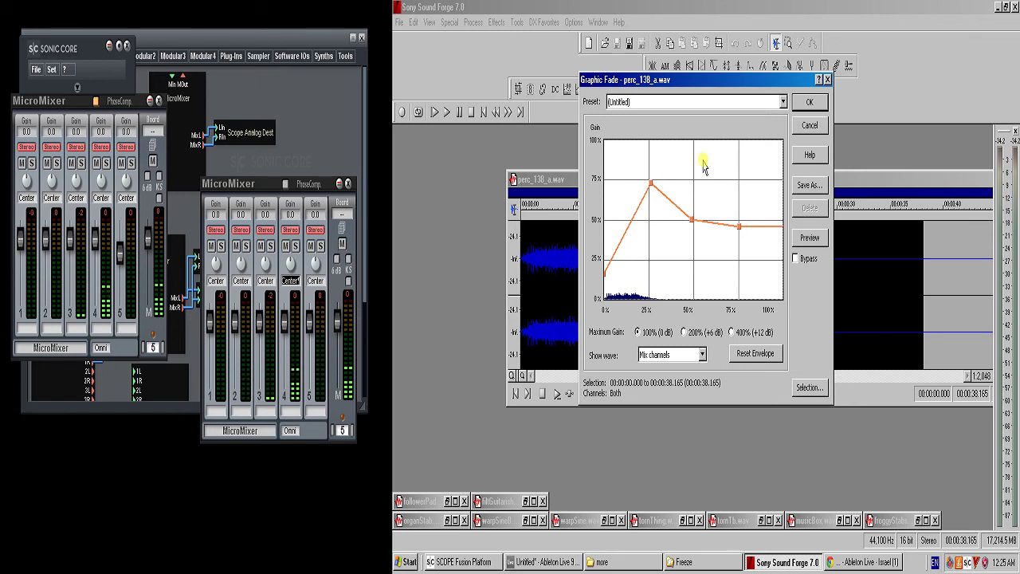
Cancel the graphic fade, clear the selection and restore the vertical zoom.
left_click(807, 129)
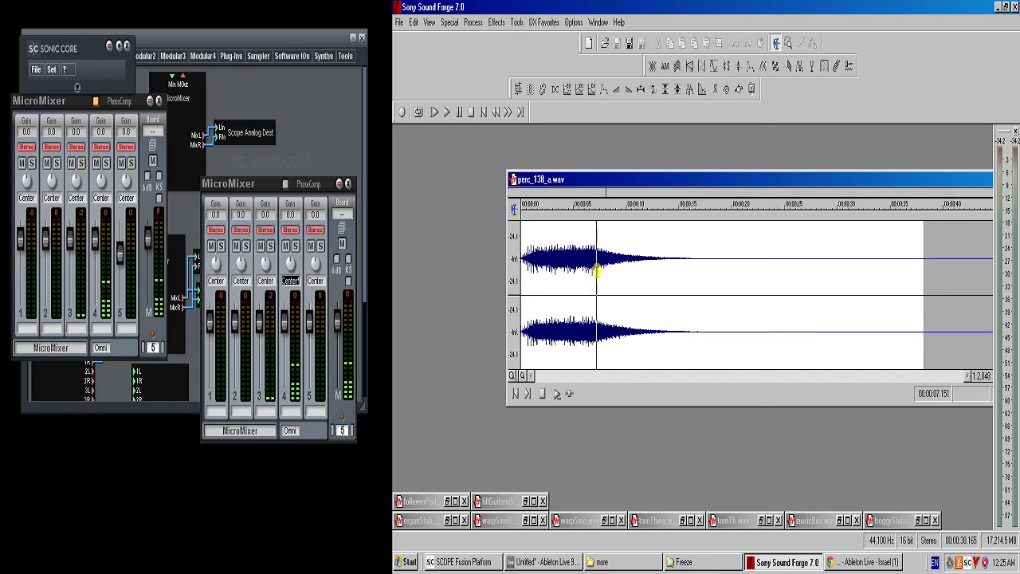
left_click(590, 288)
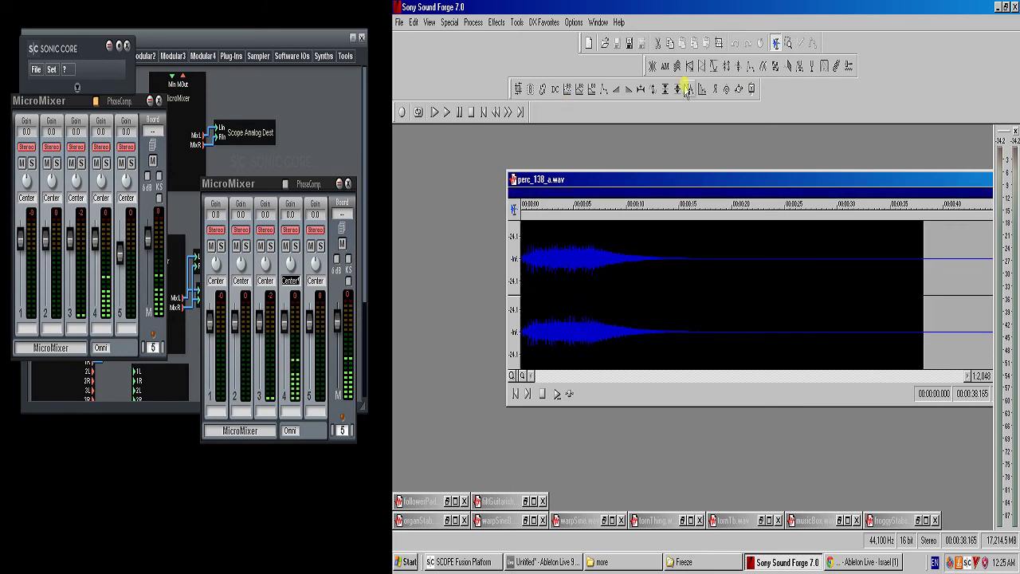
left_click(517, 376)
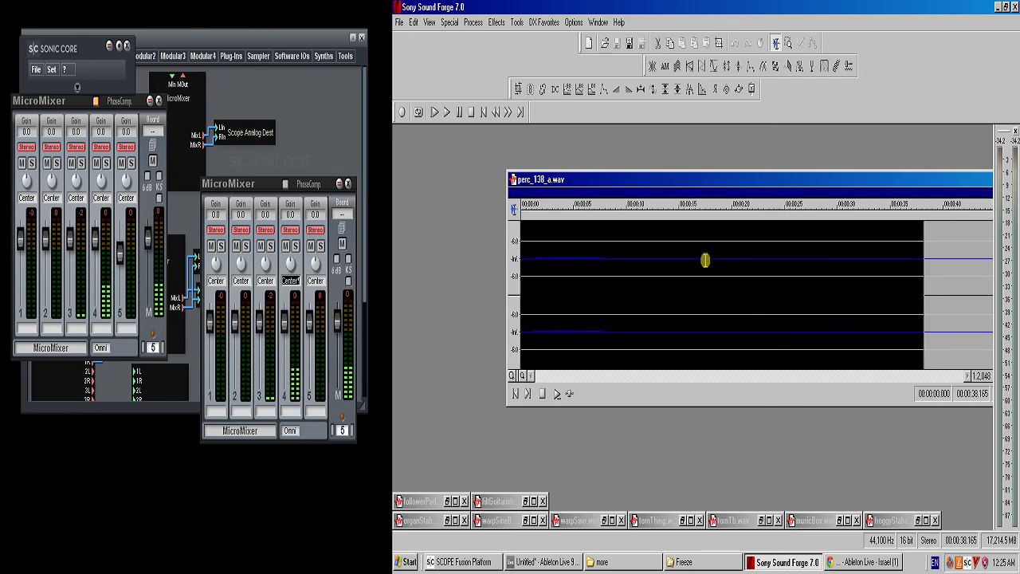
Boost perc_138_a.wav by 12.04 dB and reverse it.
left_click(750, 88)
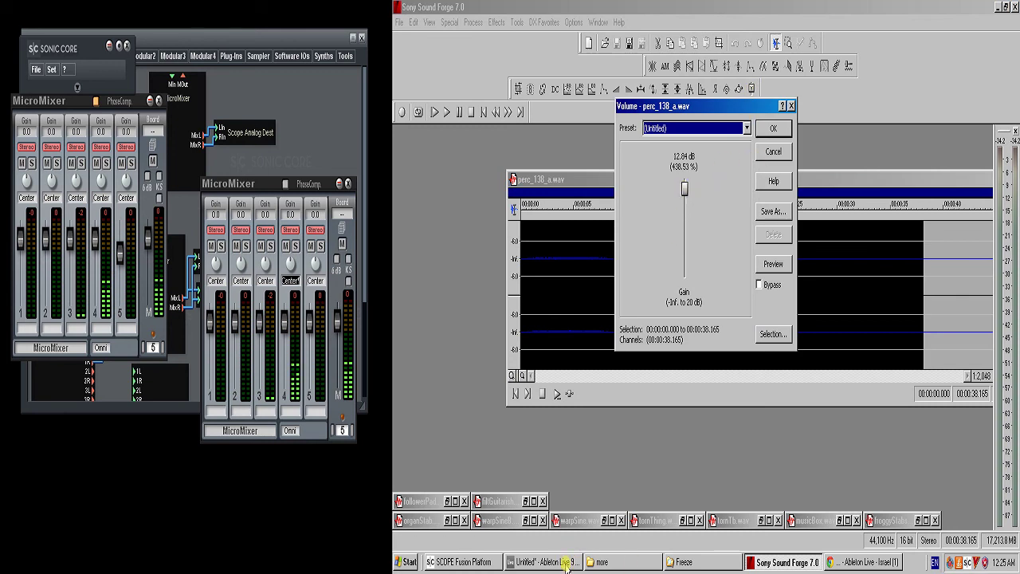
left_click(773, 130)
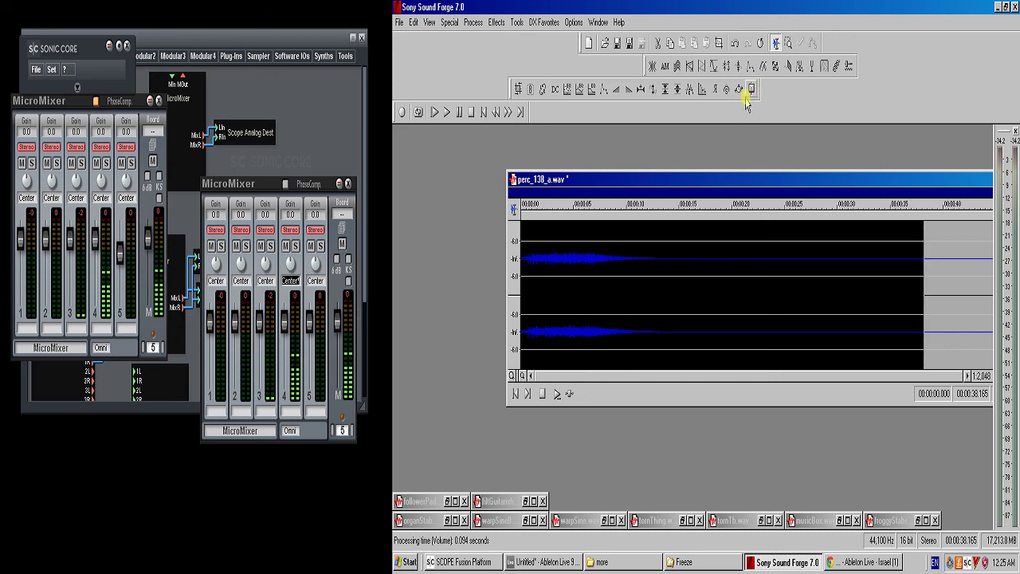
left_click(702, 90)
Save the edited perc_138_a.wav with Ctrl+S.
left_click(496, 21)
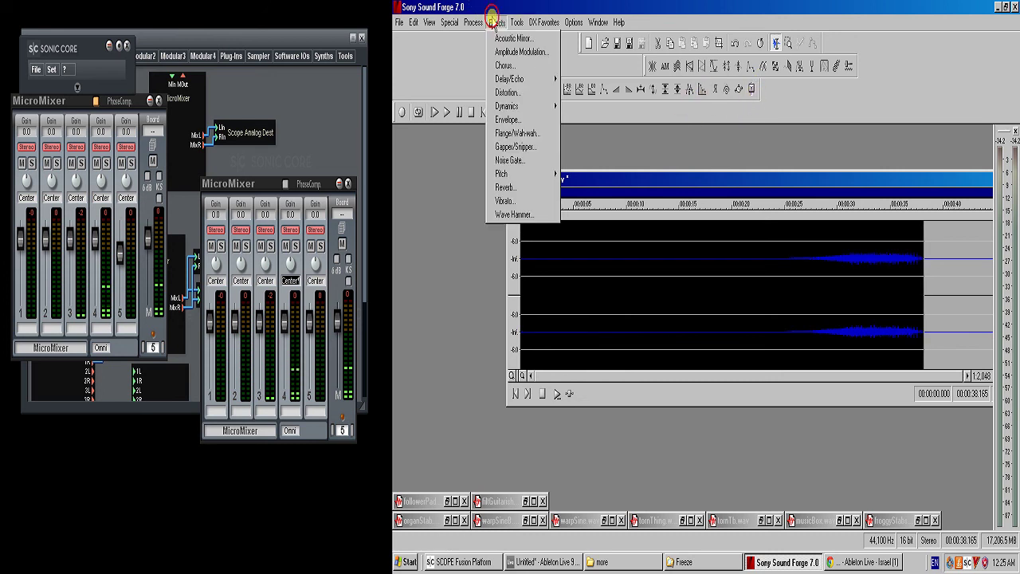
mouse_move(472, 21)
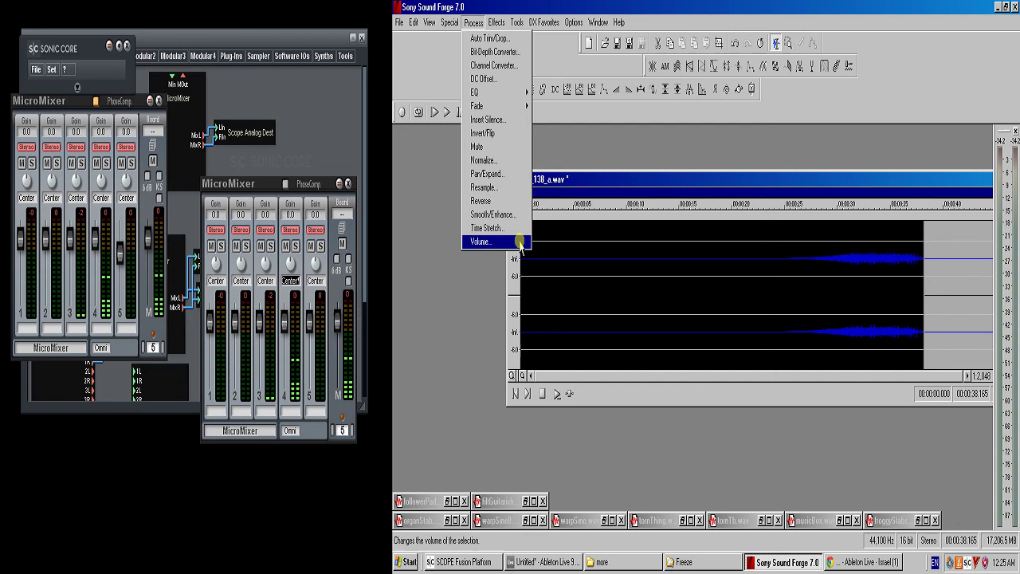
left_click(669, 279)
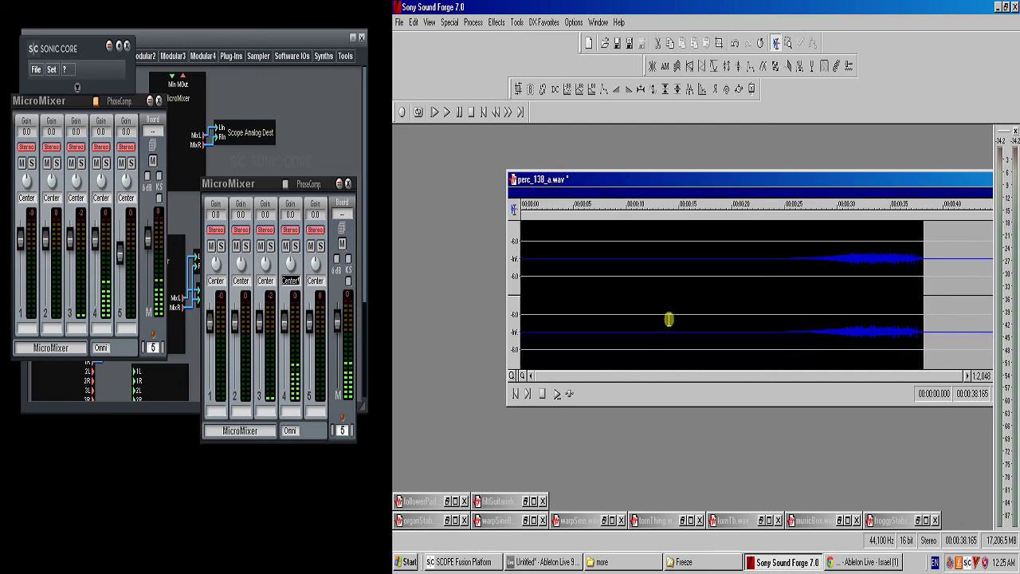
key("ctrl+s")
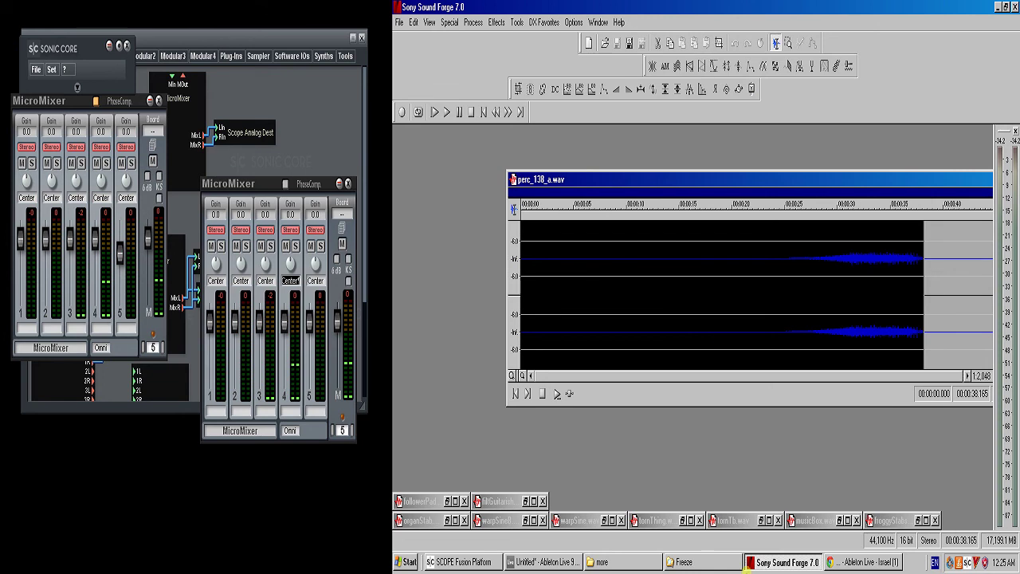
left_click(532, 564)
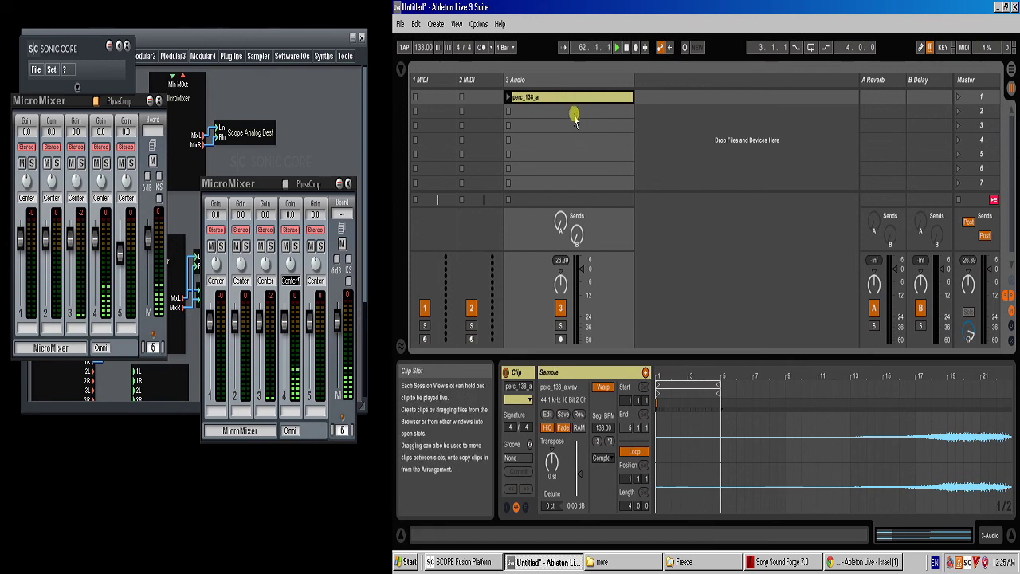
Reselect the perc_138_a clip to confirm the reversed sample, then send it to Sound Forge.
left_click(614, 123)
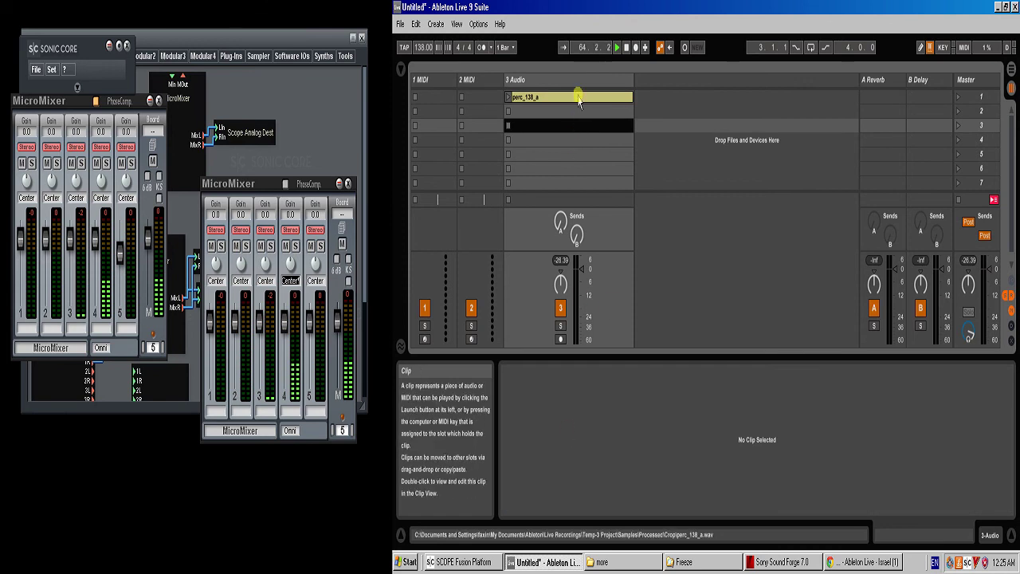
left_click(579, 96)
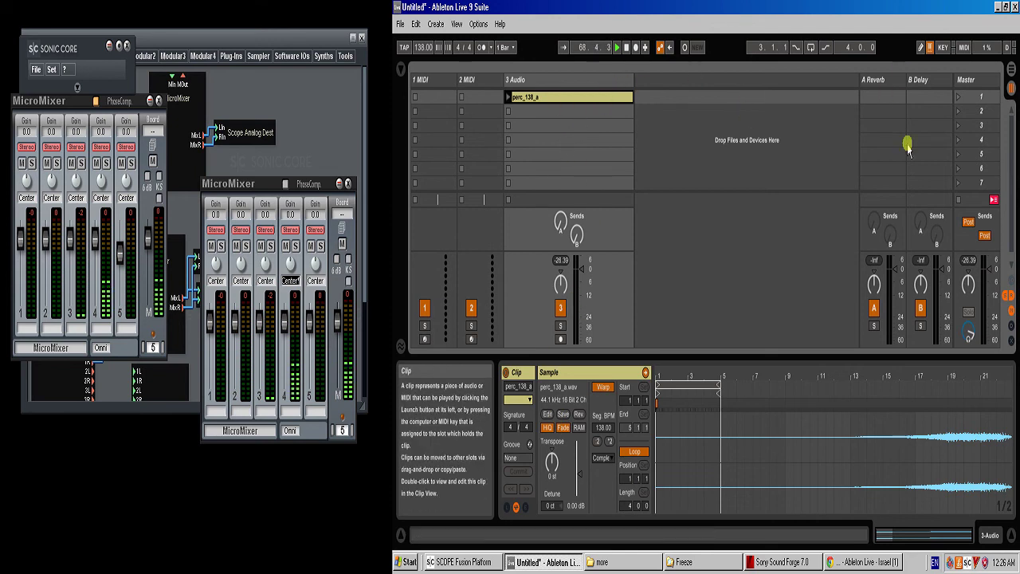
left_click(547, 418)
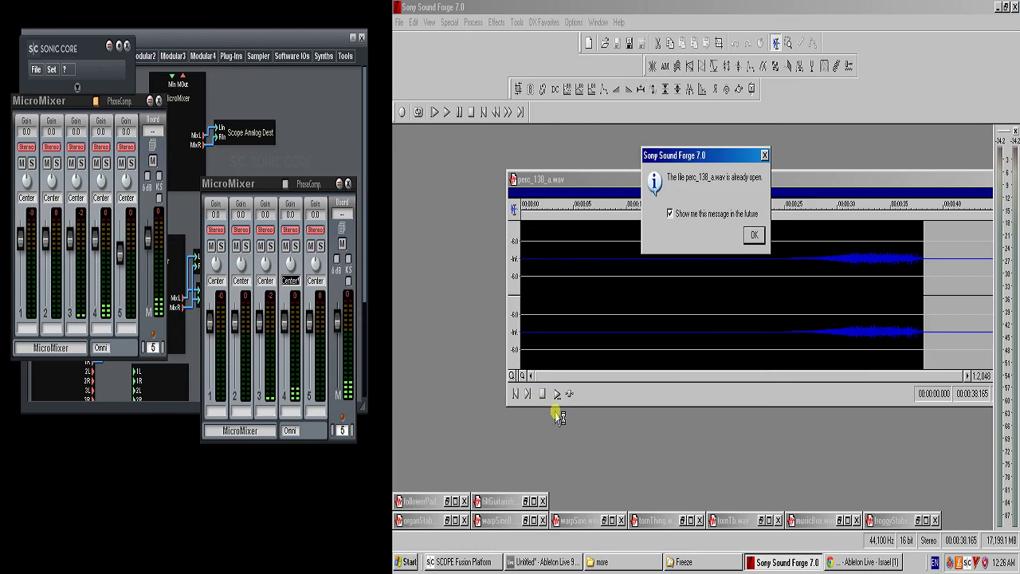
left_click(754, 238)
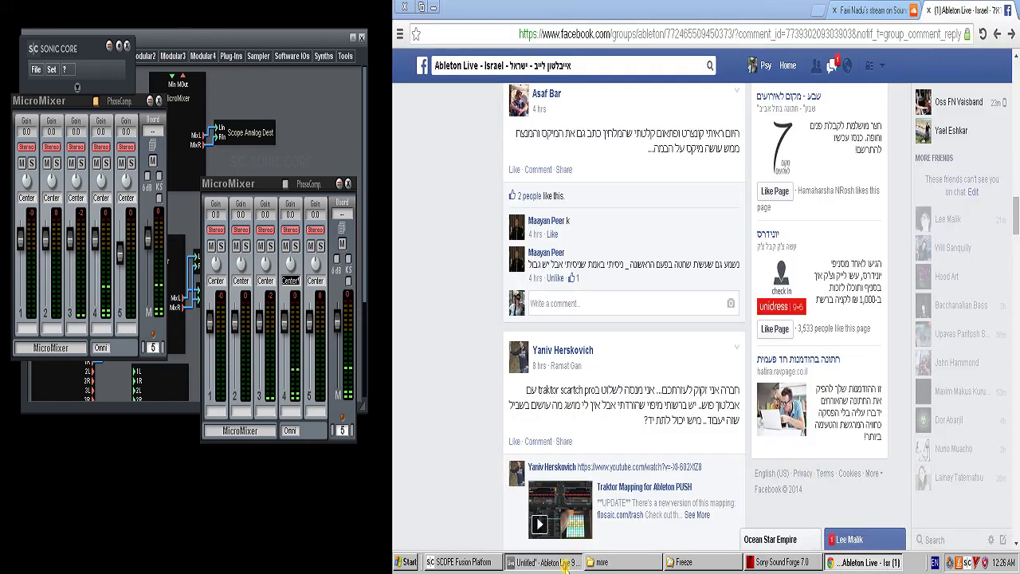
Switch from the Facebook page via Ableton Live back to Sound Forge.
left_click(864, 562)
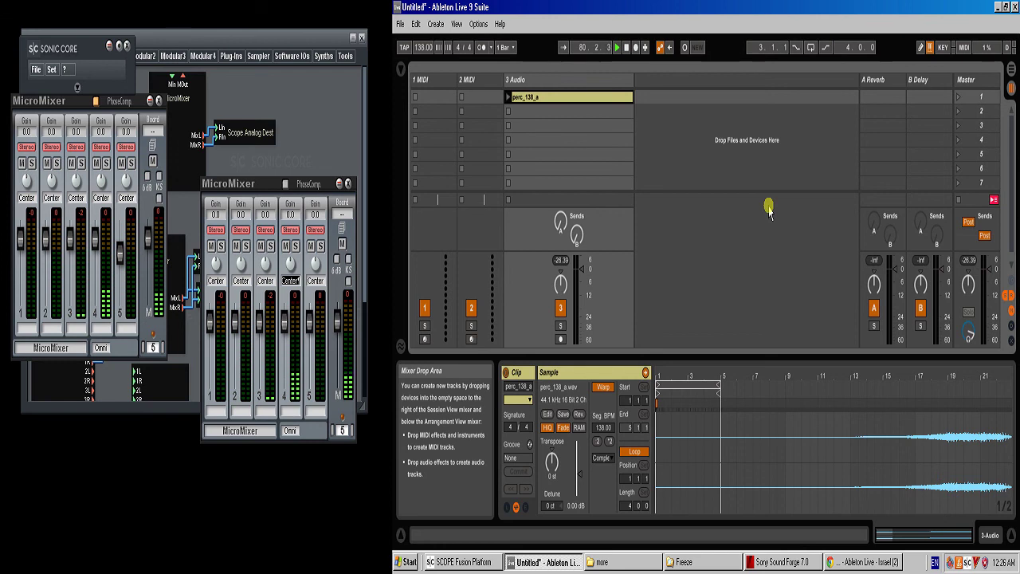
left_click(801, 562)
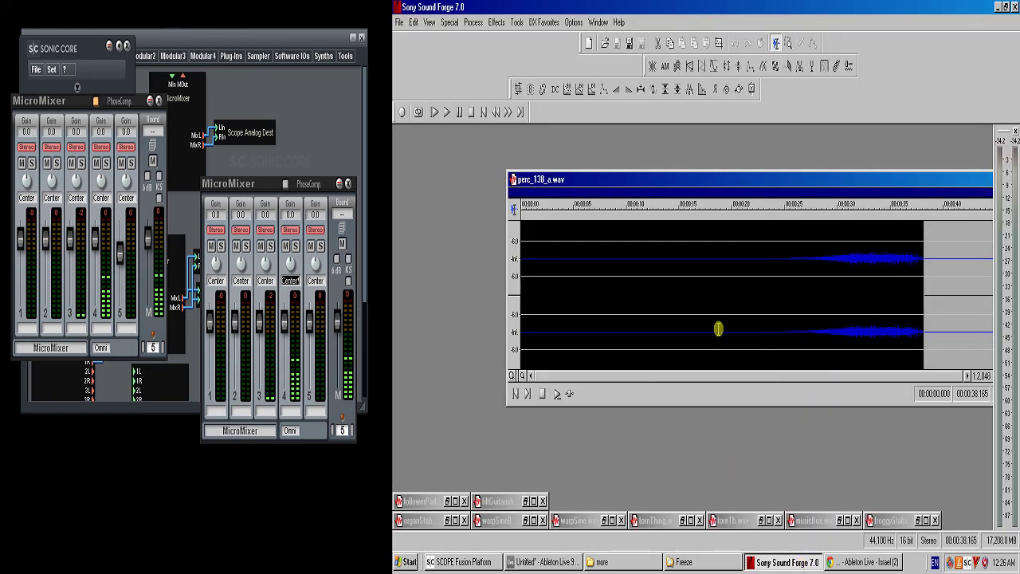
Move the perc_138_a.wav edit position and restore the minimized fillGuitarish.wav window.
left_click(712, 307)
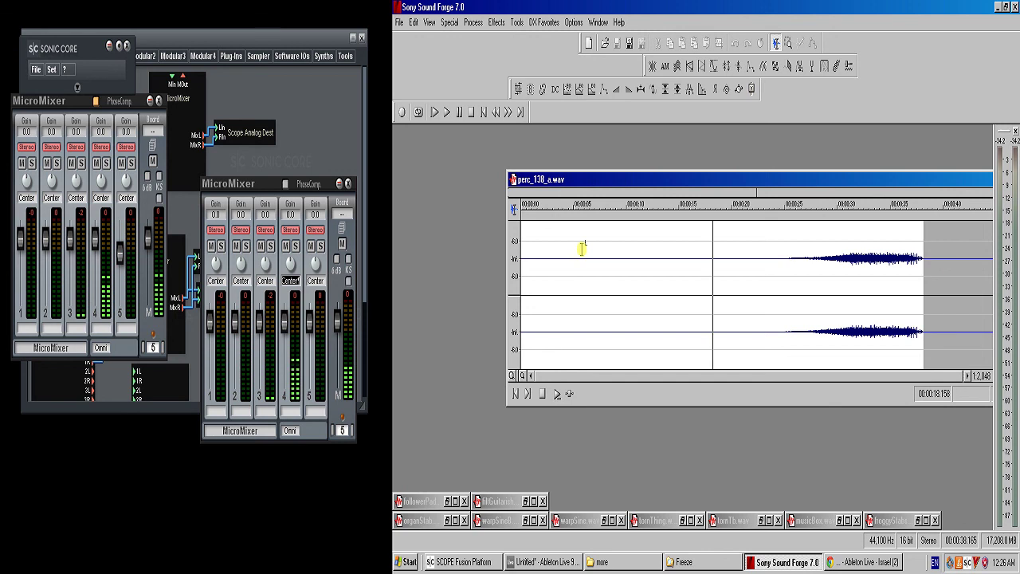
left_click(581, 268)
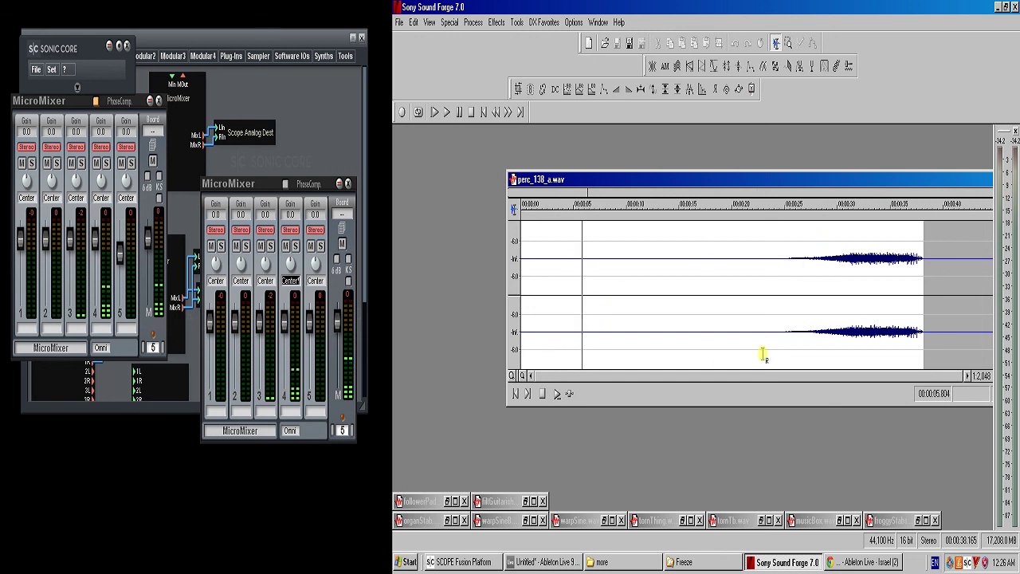
double_click(503, 500)
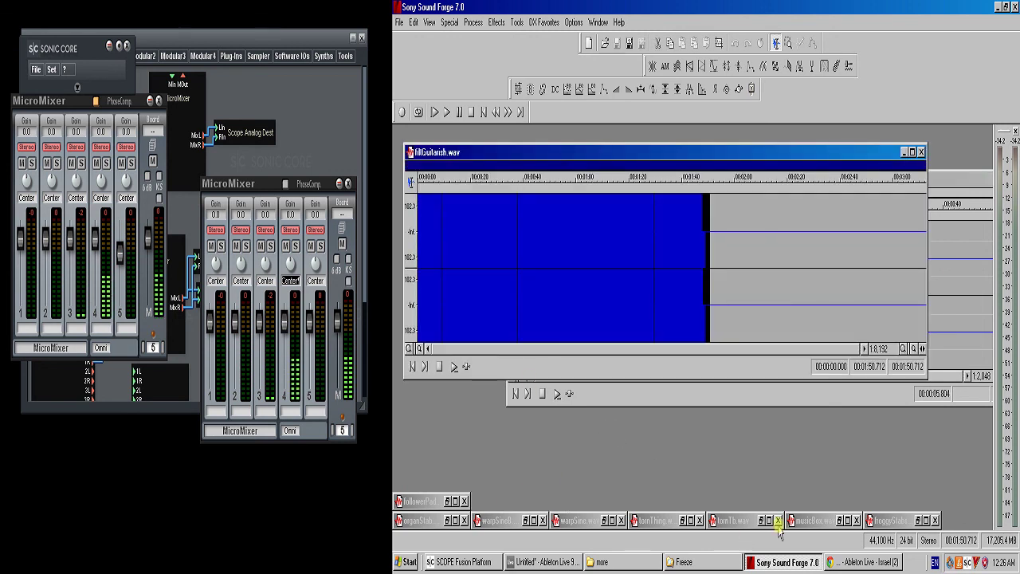
Reselect the perc_138_a clip in Ableton Live, then return to Sound Forge.
left_click(853, 562)
left_click(791, 563)
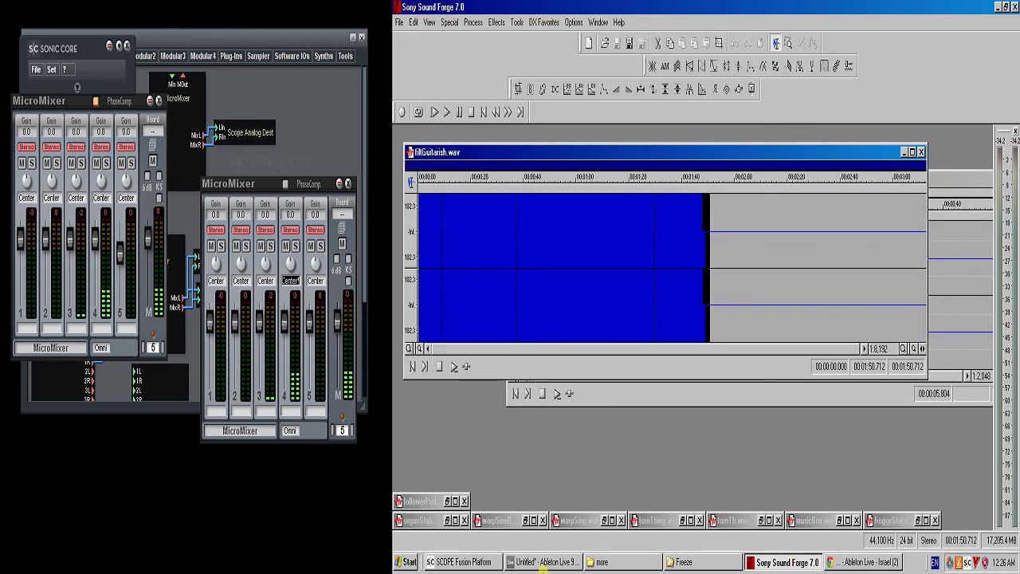
left_click(544, 563)
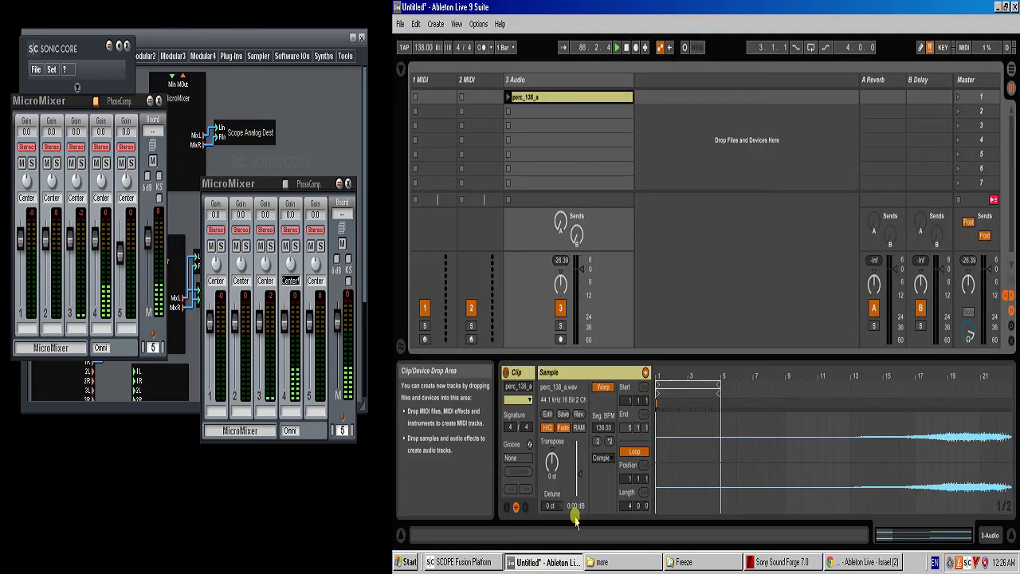
left_click(550, 117)
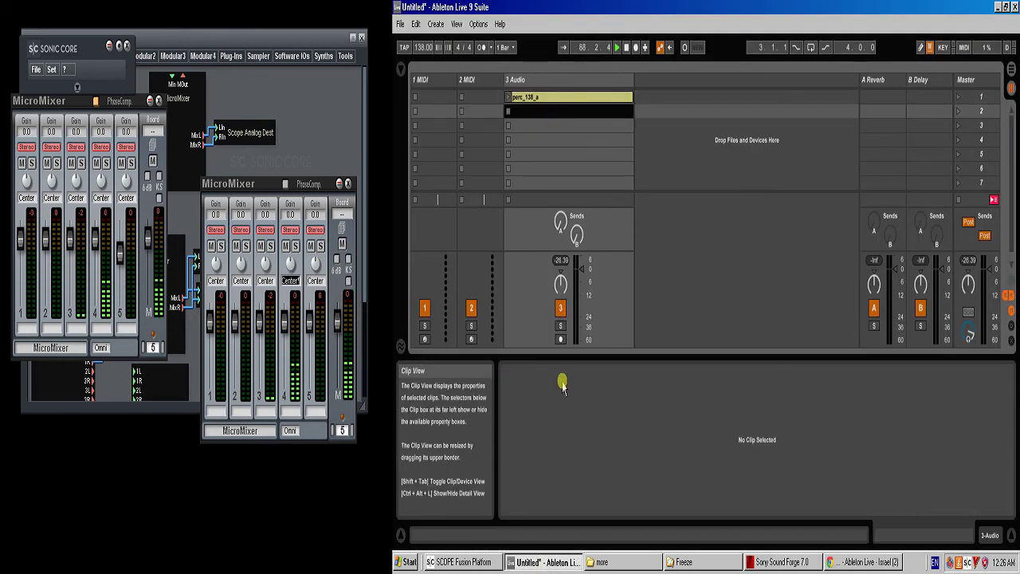
key("Up")
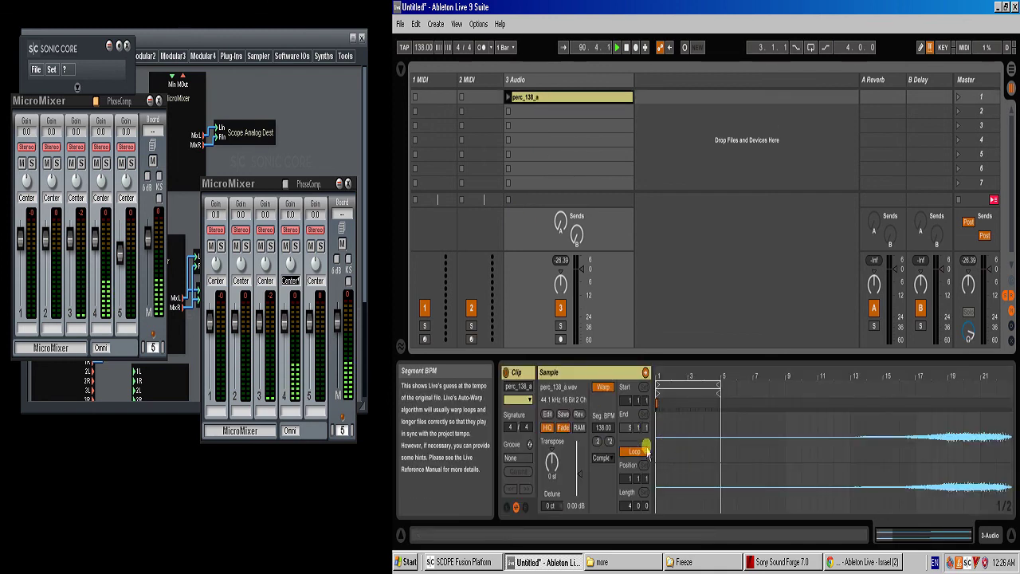
left_click(791, 563)
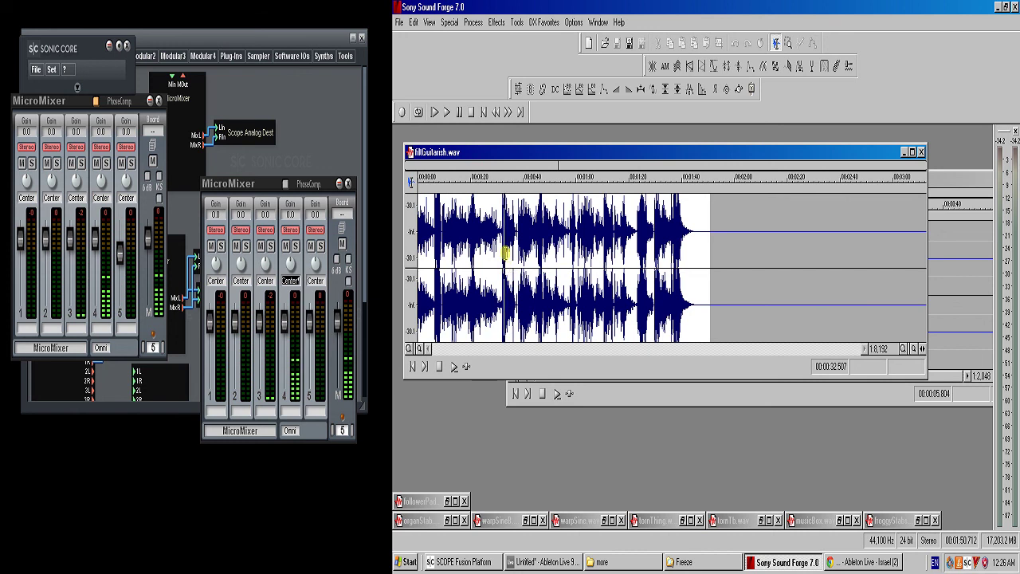
Zoom into fillGuitarish.wav around 32 seconds, enlarge it vertically, then zoom back out.
scroll(505, 253, "up", 6)
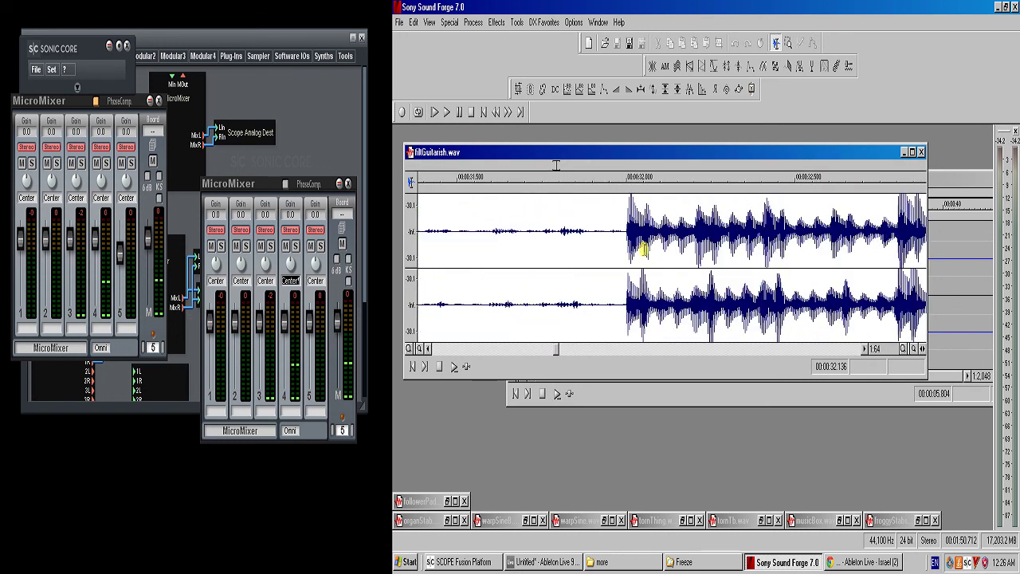
scroll(627, 236, "up", 5)
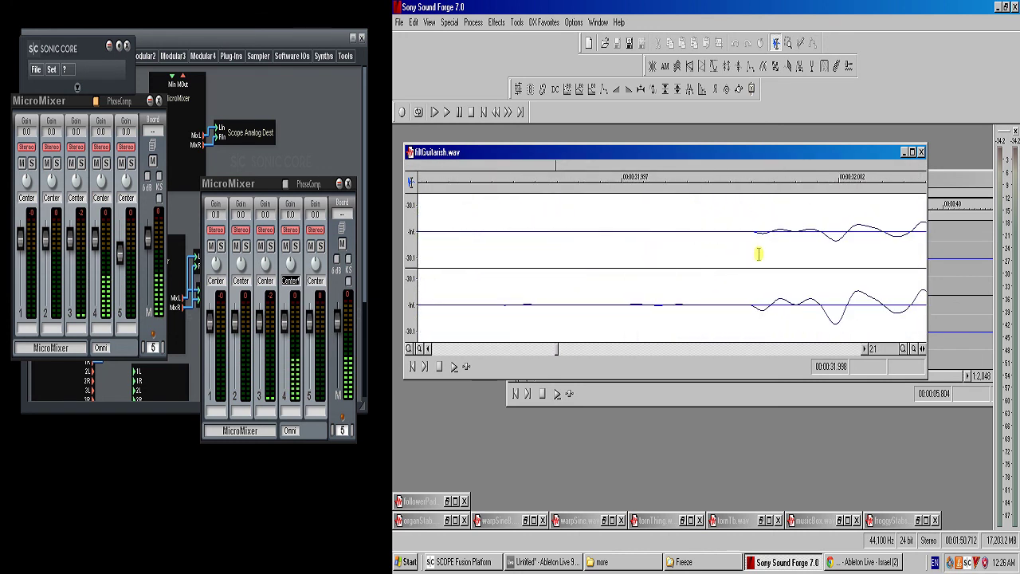
scroll(643, 274, "up", 2)
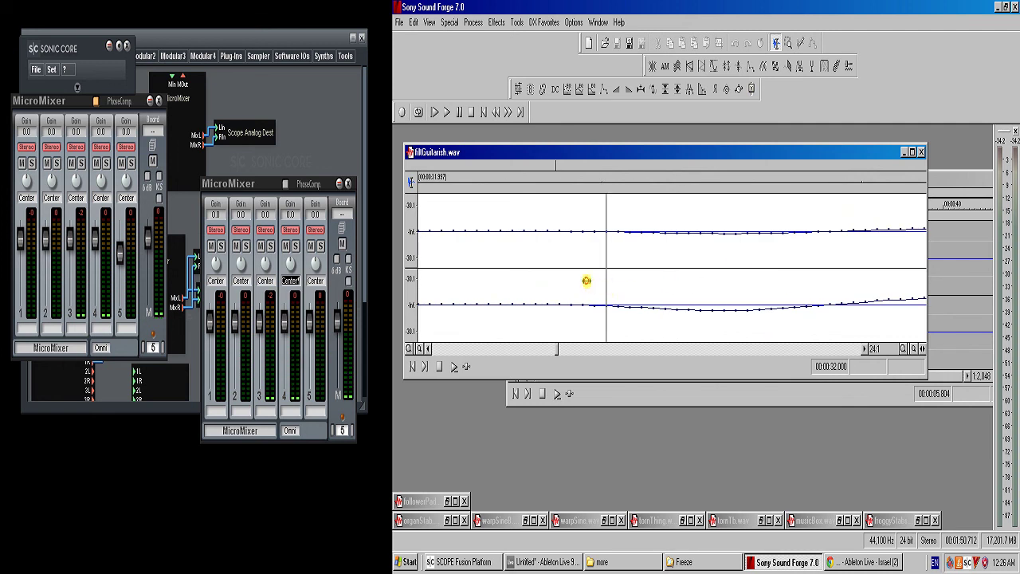
left_click(409, 349)
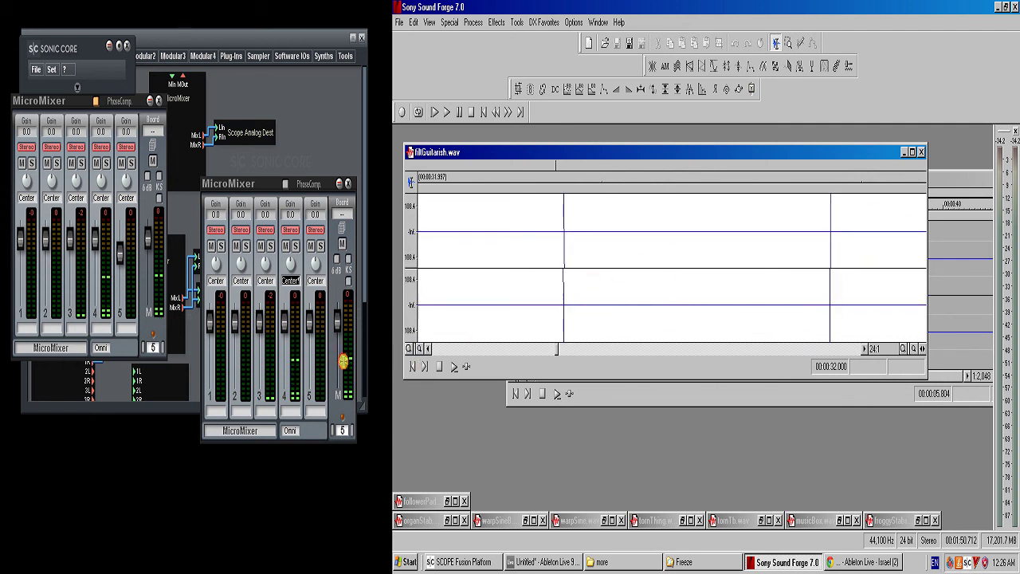
scroll(584, 271, "down", 5)
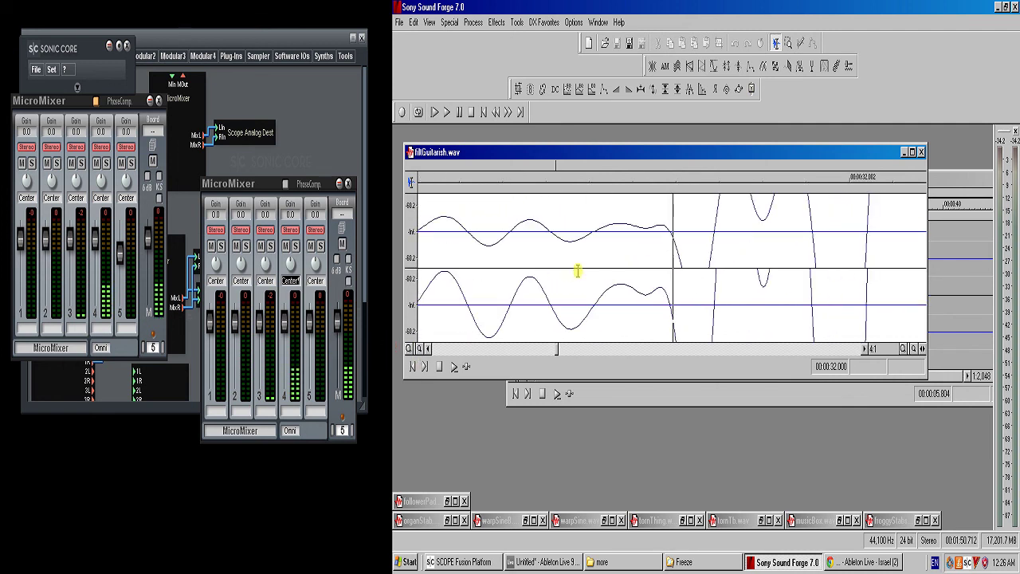
scroll(649, 255, "up", 4)
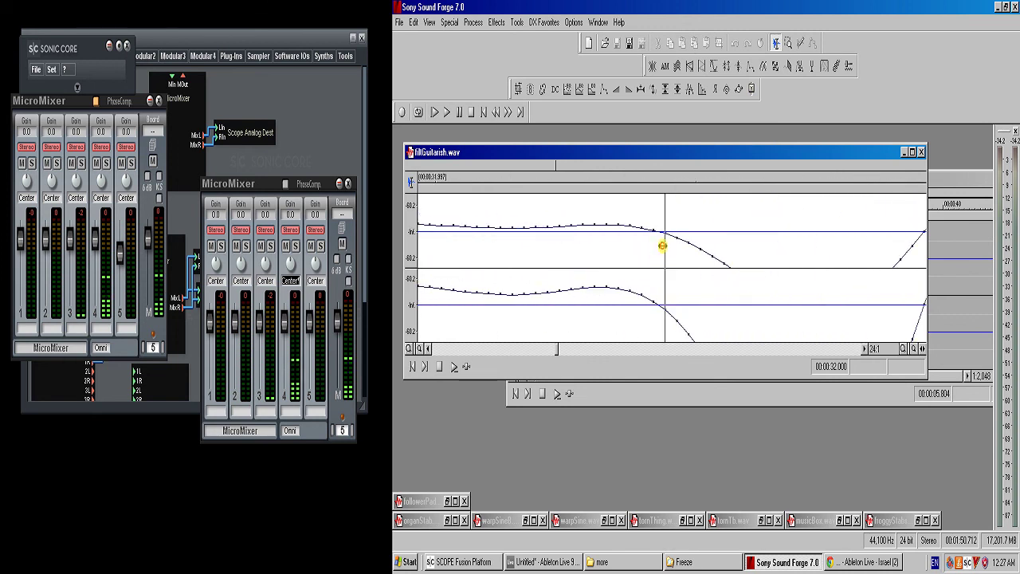
scroll(663, 263, "down", 2)
scroll(663, 282, "down", 10)
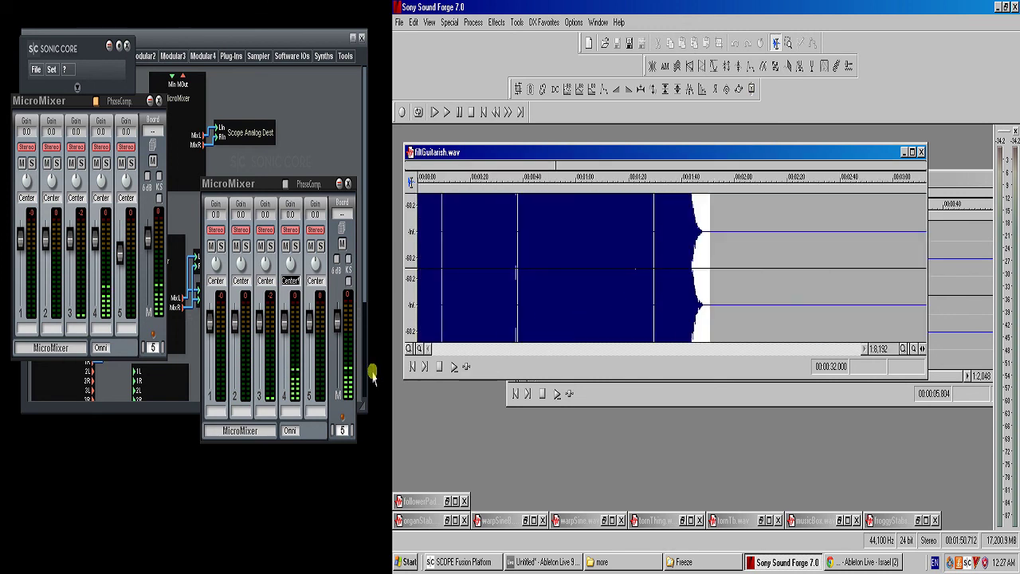
left_click(411, 348)
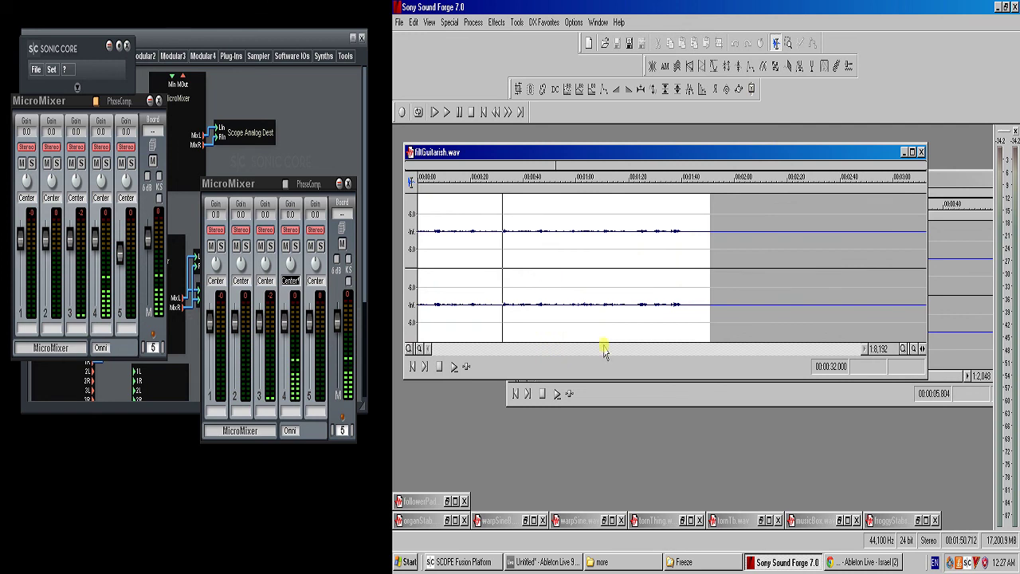
Switch through Facebook and Sound Forge back to the Ableton Live session.
left_click(865, 562)
left_click(865, 562)
left_click(570, 562)
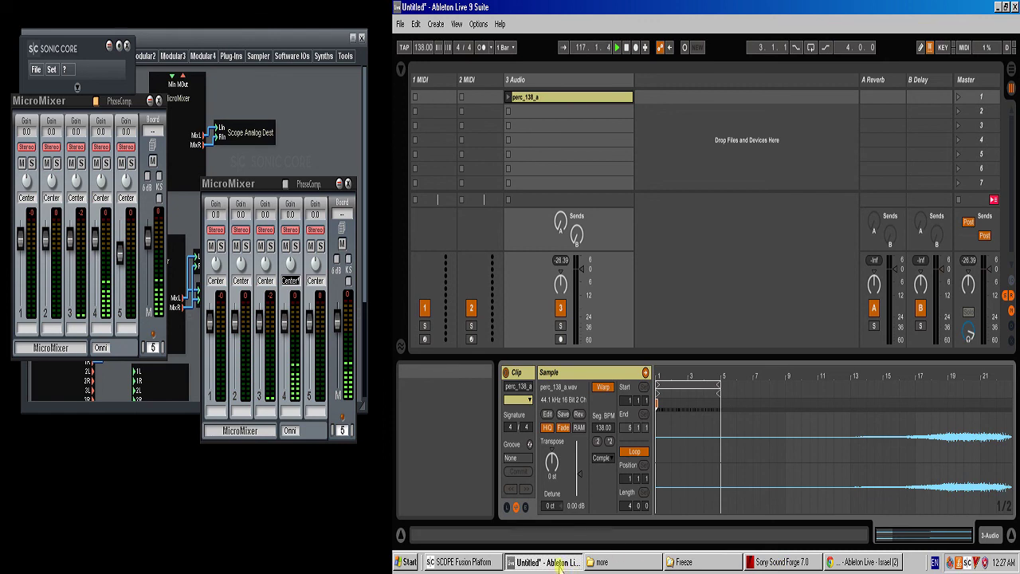
left_click(771, 562)
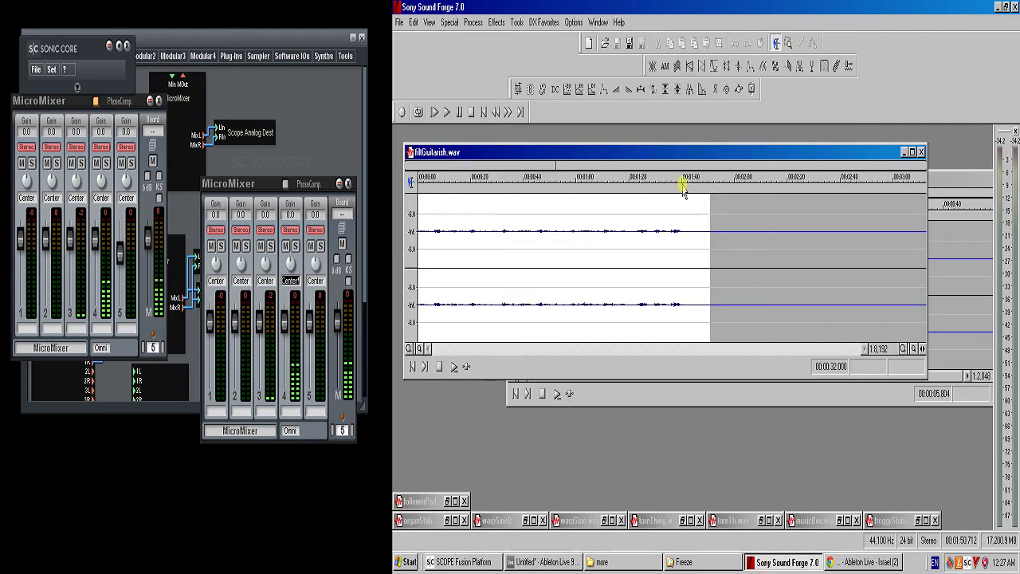
left_click(545, 562)
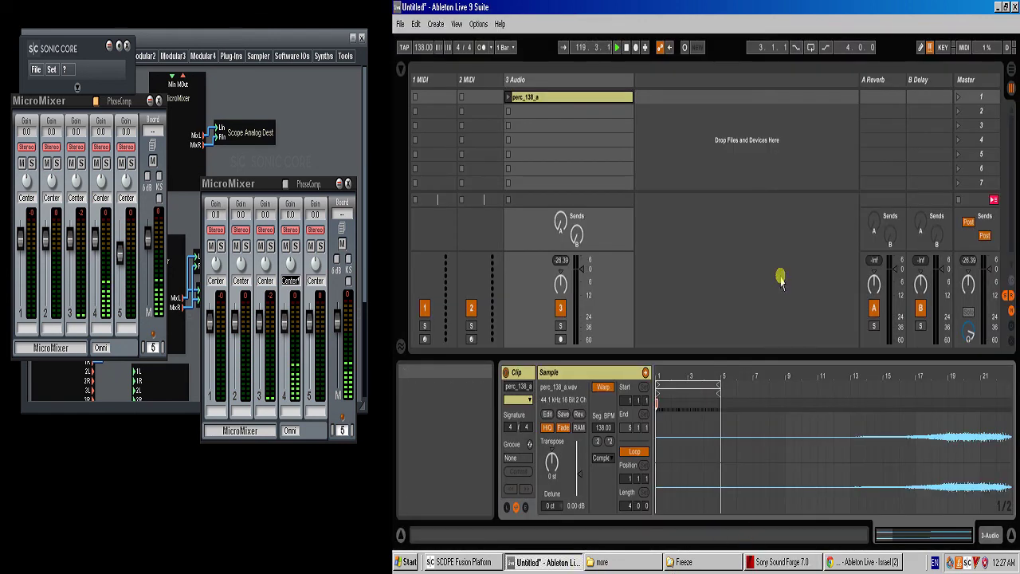